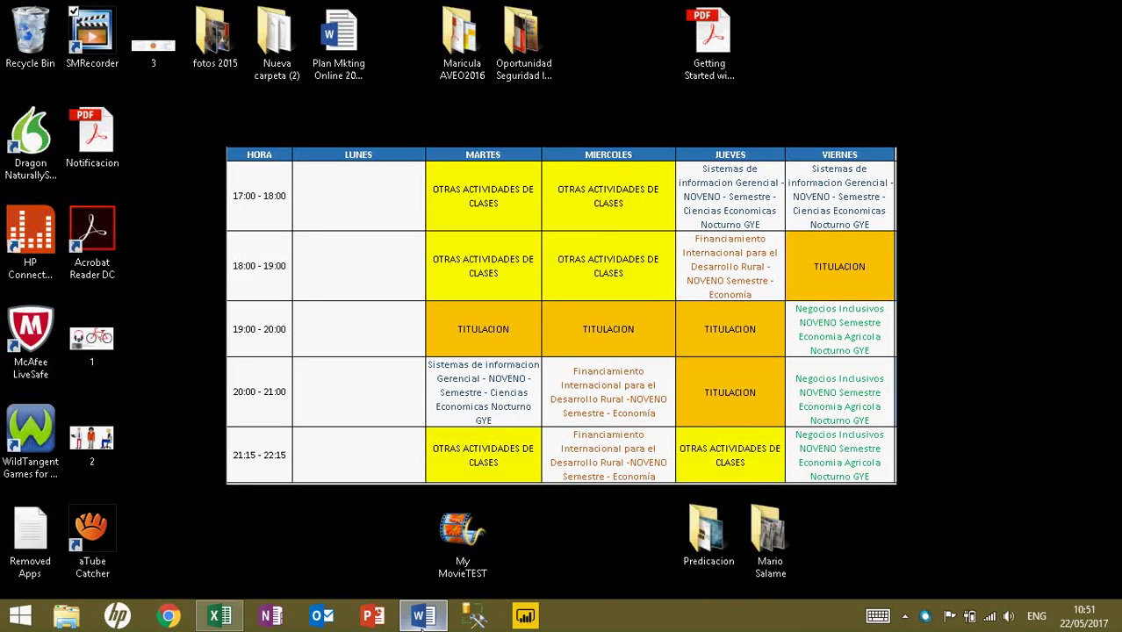
Scroll to the top of the Ejercicio #1 document and raise the system volume.
left_click_drag(1120, 232, 1120, 188)
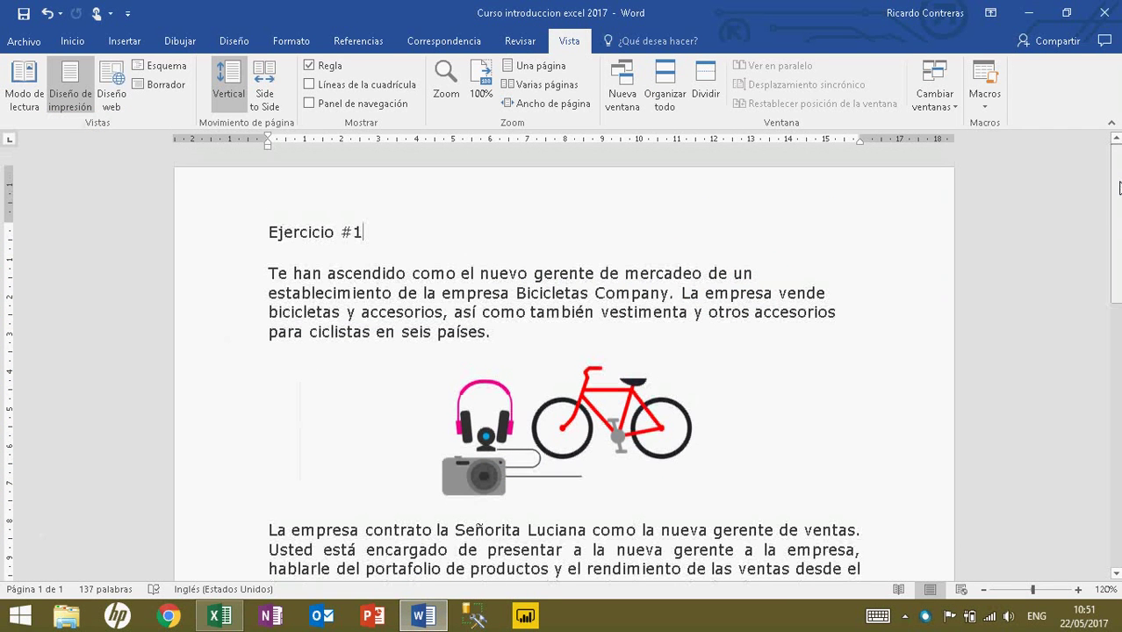
key("XF86AudioRaiseVolume")
key("XF86AudioRaiseVolume")
key("XF86AudioRaiseVolume")
key("XF86AudioRaiseVolume")
key("XF86AudioRaiseVolume")
key("XF86AudioRaiseVolume")
key("XF86AudioRaiseVolume")
key("XF86AudioRaiseVolume")
key("XF86AudioRaiseVolume")
key("XF86AudioRaiseVolume")
key("XF86AudioRaiseVolume")
key("XF86AudioRaiseVolume")
key("XF86AudioRaiseVolume")
key("XF86AudioRaiseVolume")
key("XF86AudioRaiseVolume")
key("XF86AudioRaiseVolume")
key("XF86AudioRaiseVolume")
key("XF86AudioRaiseVolume")
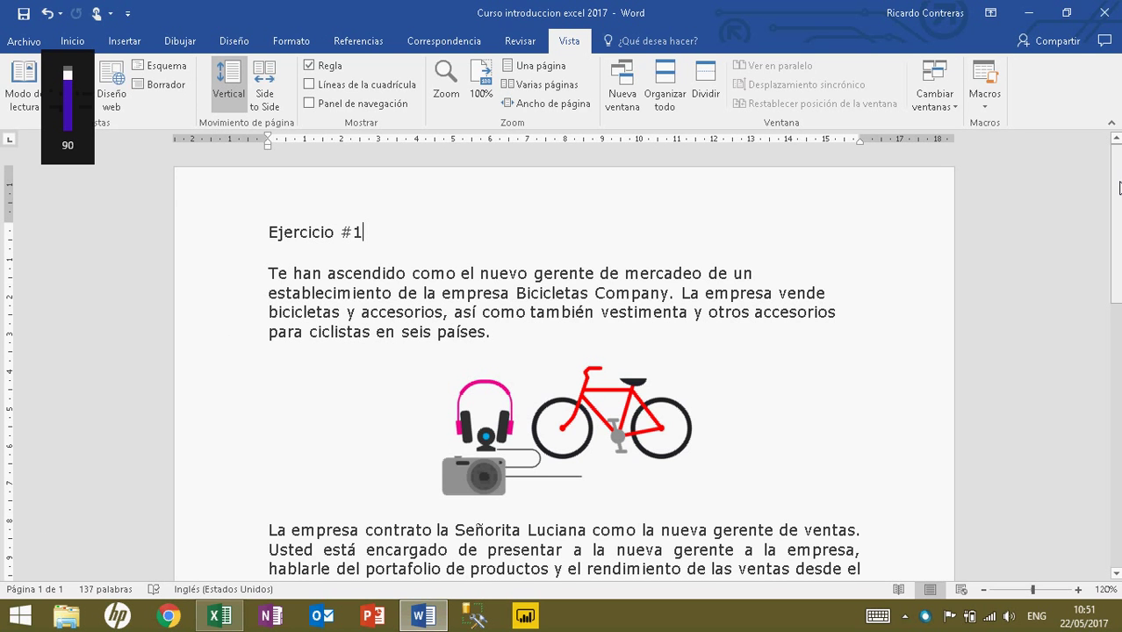
key("XF86AudioRaiseVolume")
key("XF86AudioRaiseVolume")
key("XF86AudioRaiseVolume")
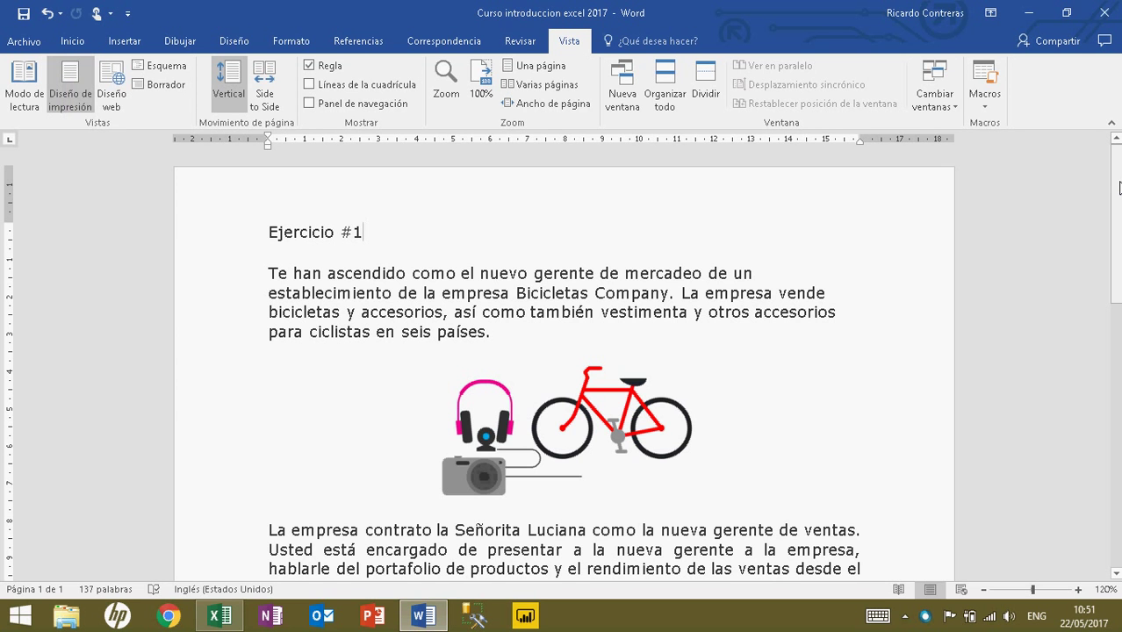
left_click_drag(1119, 187, 1119, 203)
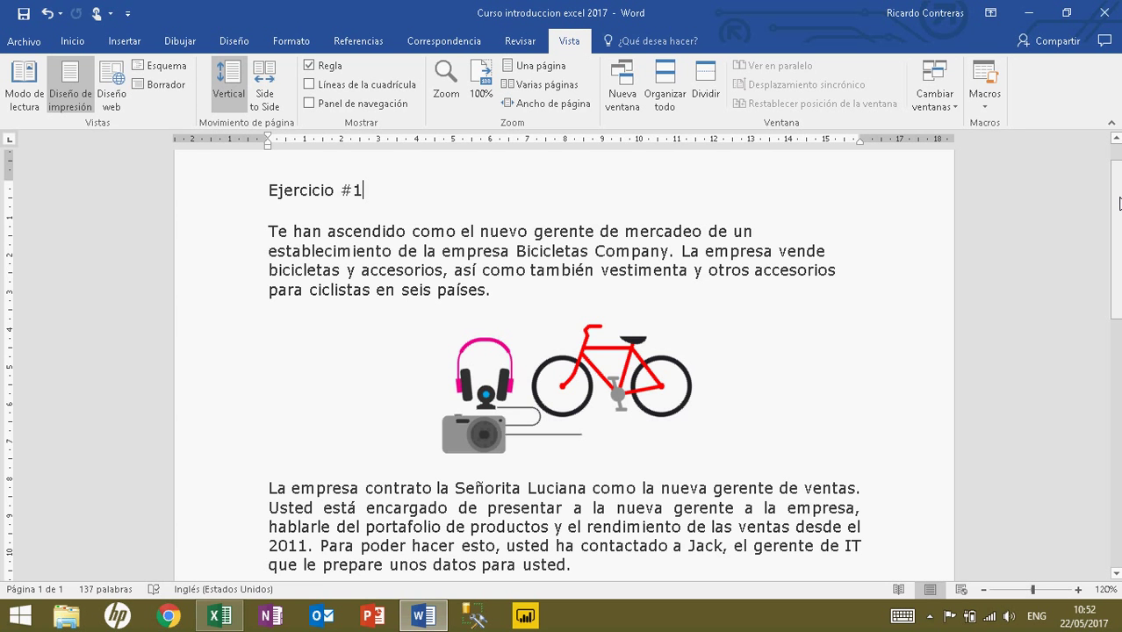
left_click_drag(1118, 204, 1118, 307)
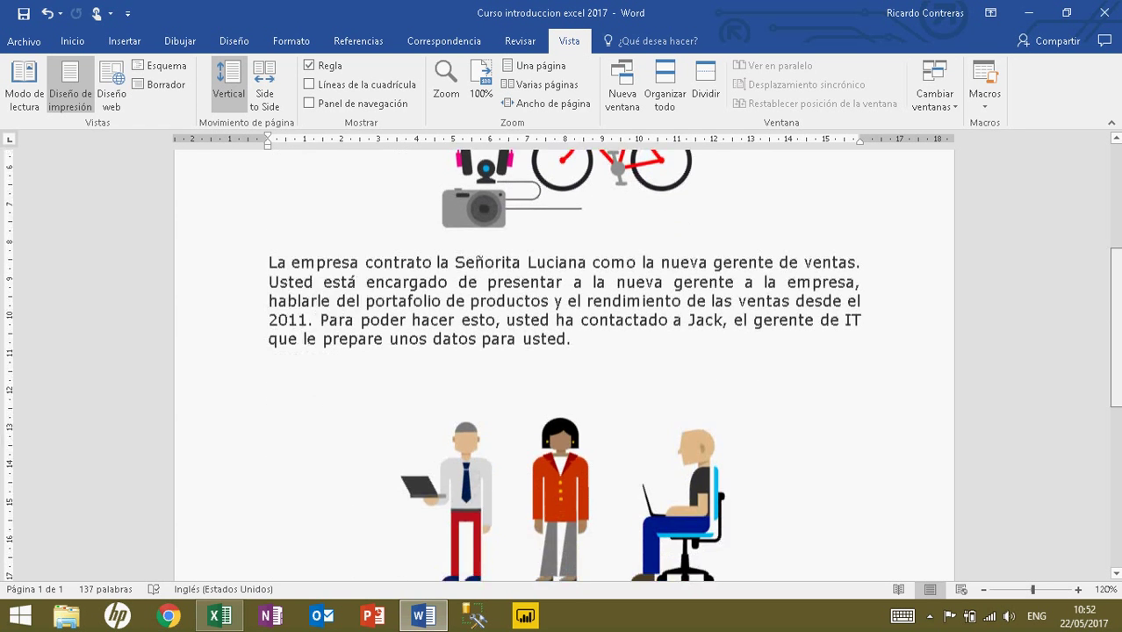
Scroll down to the '1. Sus primeras tres graficas' section, then switch to the DatosLucy1 workbook.
left_click_drag(1118, 307, 1118, 326)
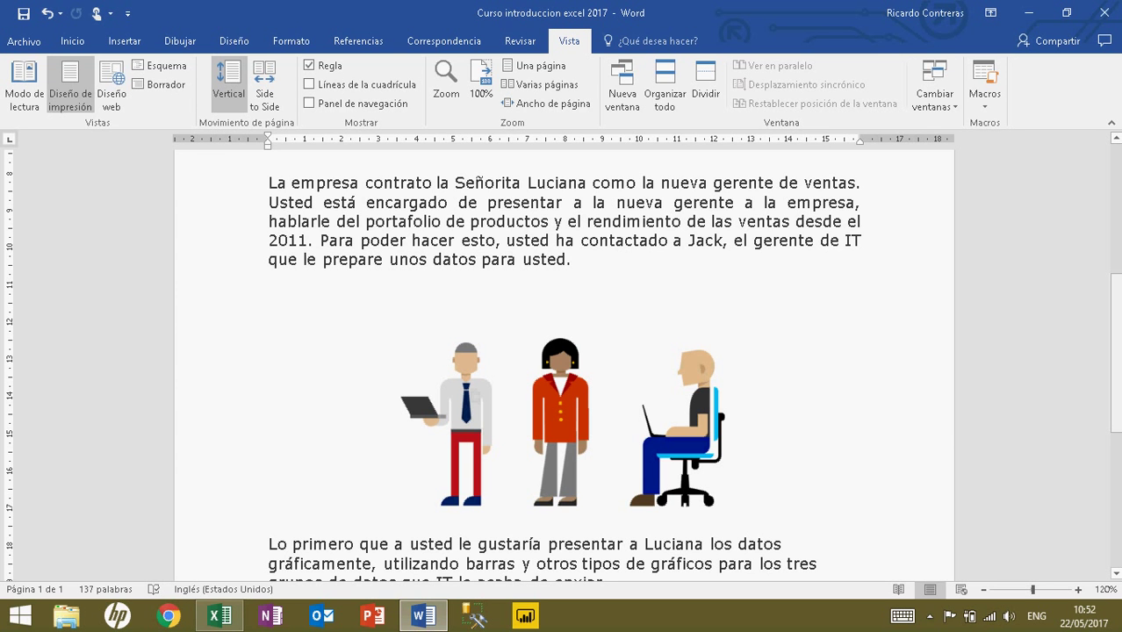
left_click_drag(1117, 318, 1113, 434)
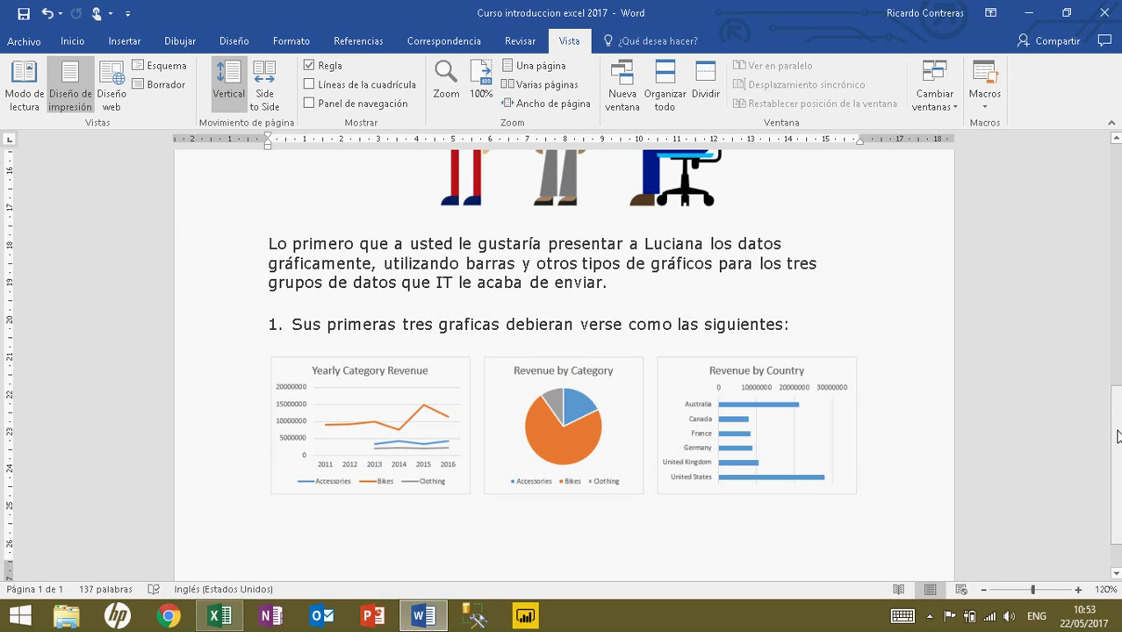
left_click(235, 617)
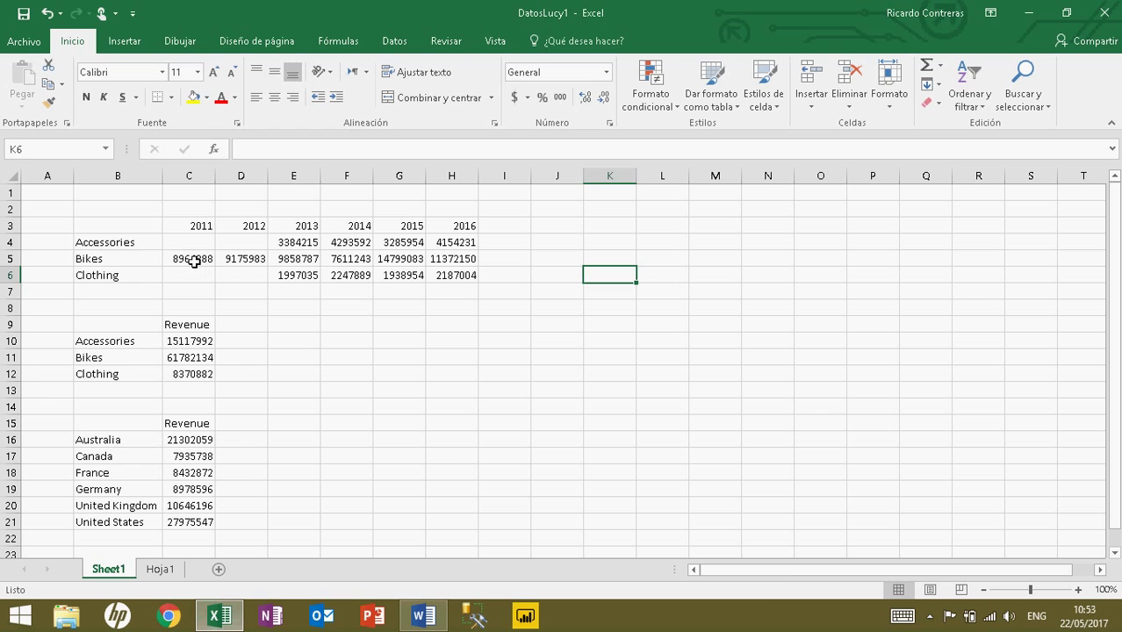
Review the tables B3:H6 and B9:C12, then select the yearly values C4:H6.
left_click_drag(150, 228, 451, 278)
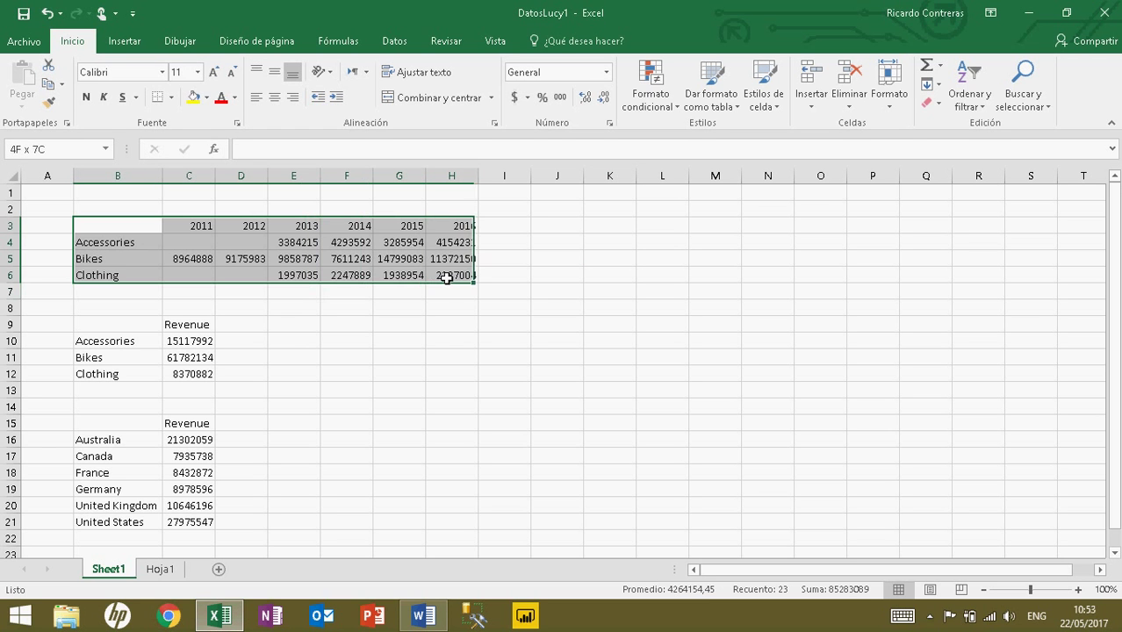
left_click(423, 330)
left_click_drag(143, 330, 184, 376)
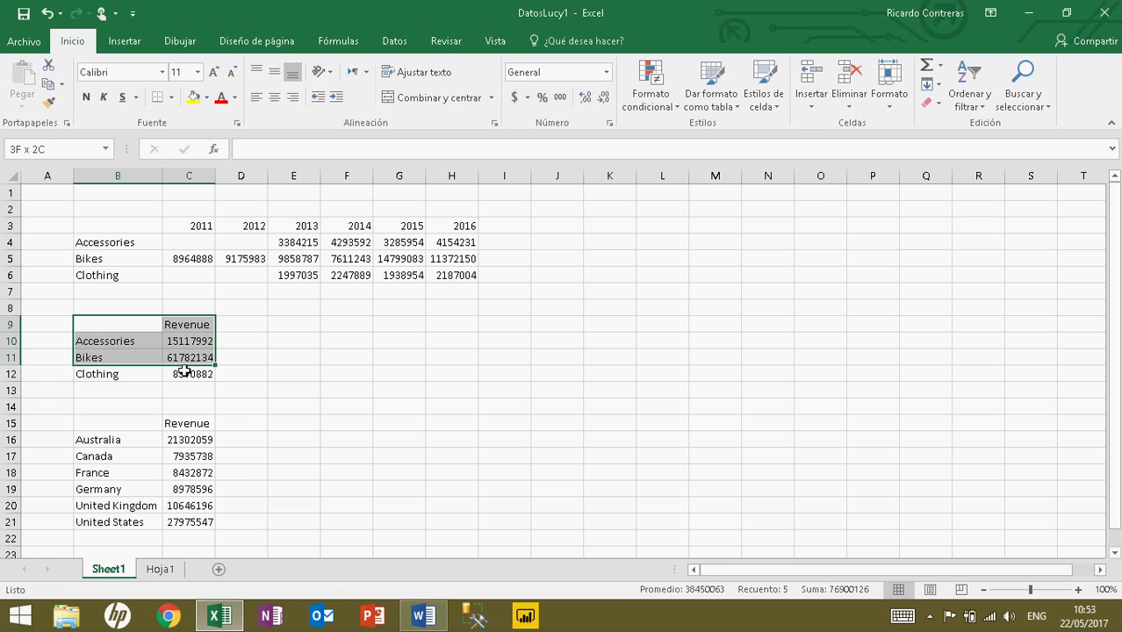
left_click(270, 431)
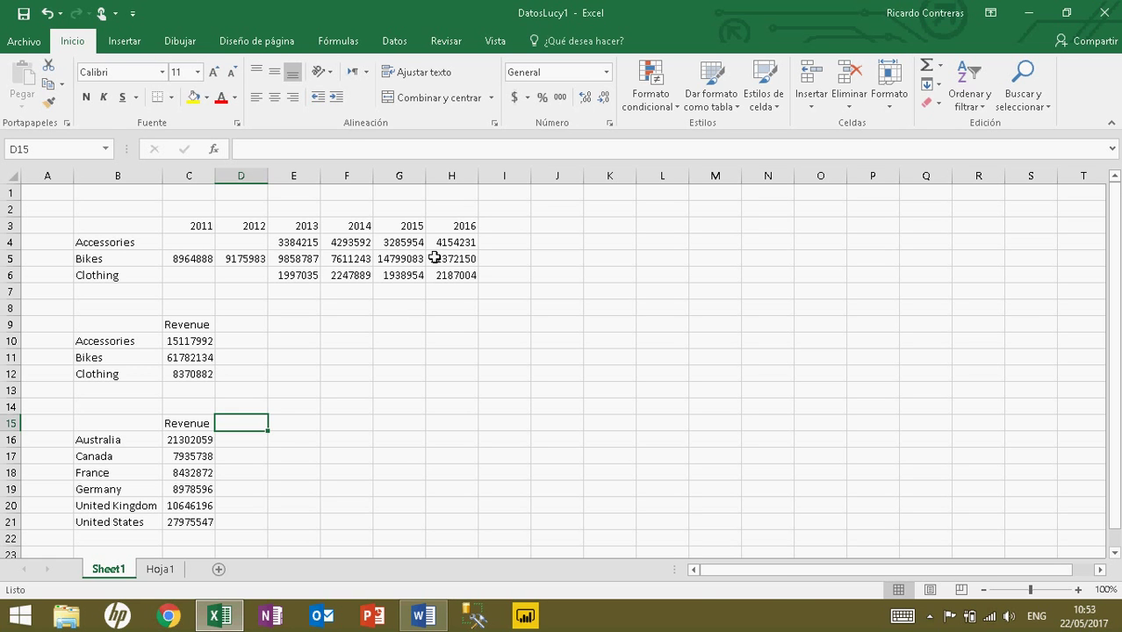
left_click_drag(456, 244, 191, 284)
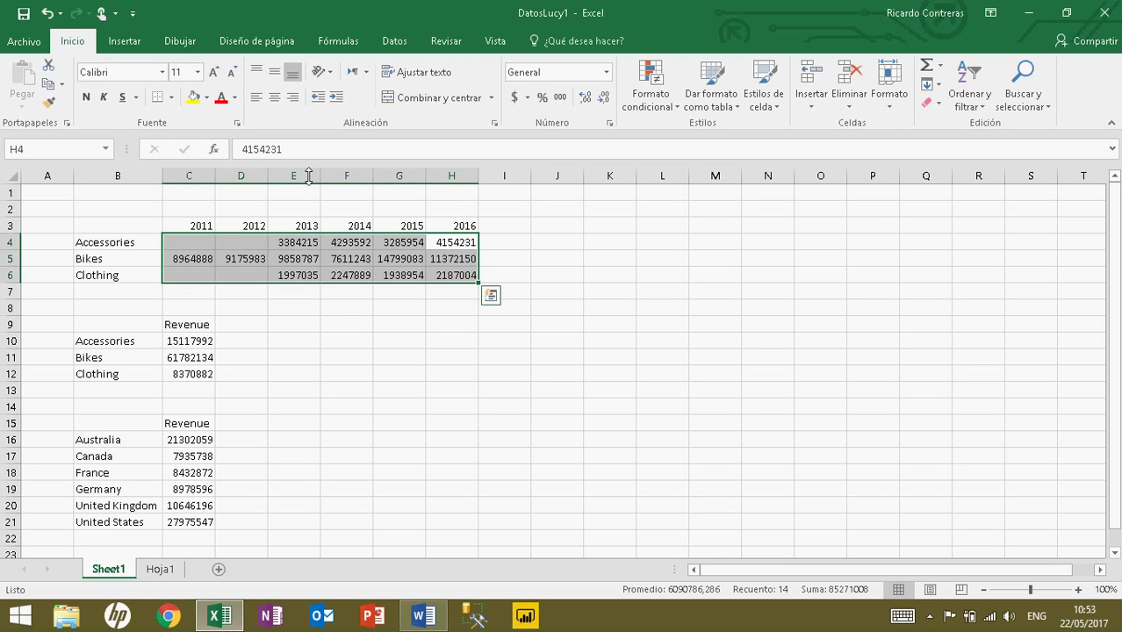
Apply Accounting currency format to C4:H6, C10:C12 and C16:C21.
left_click(515, 96)
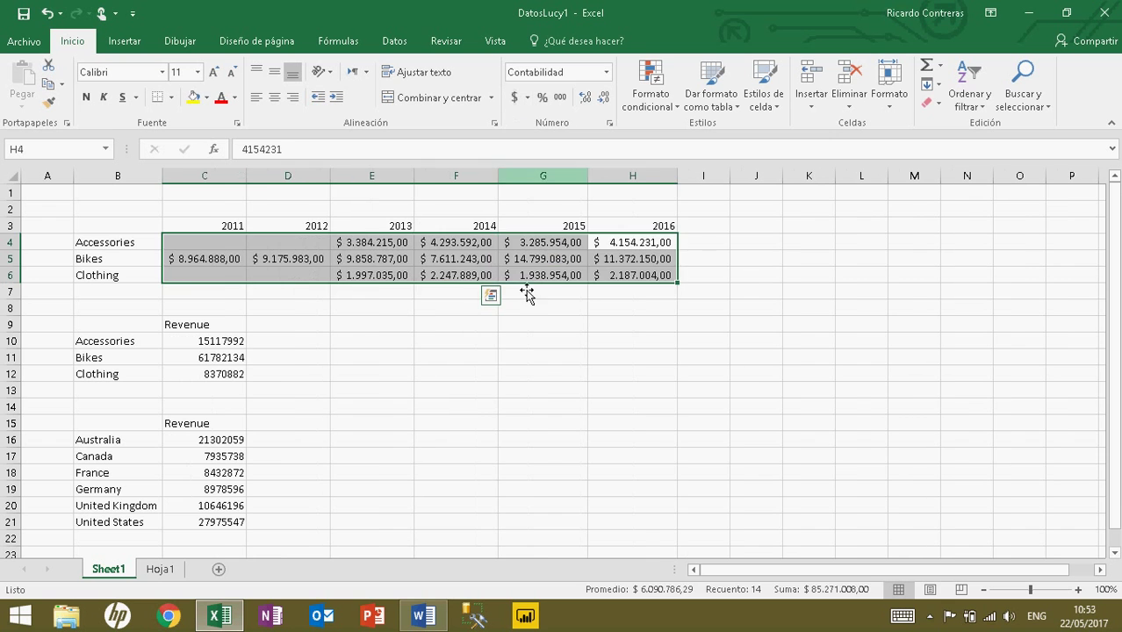
left_click(493, 360)
left_click_drag(240, 345, 237, 375)
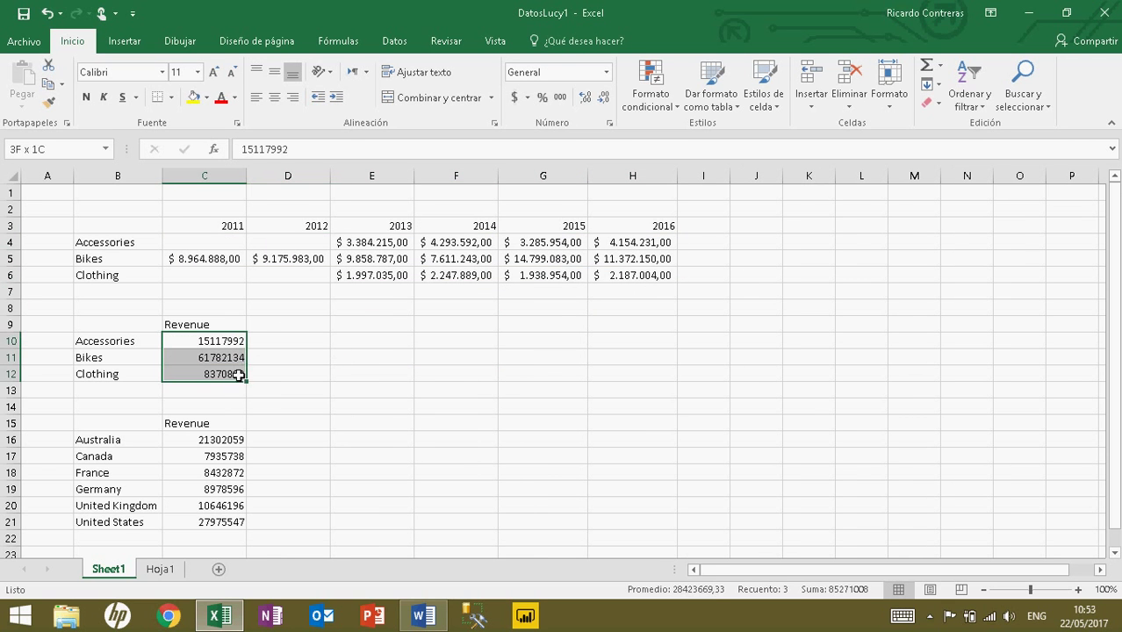
left_click(516, 97)
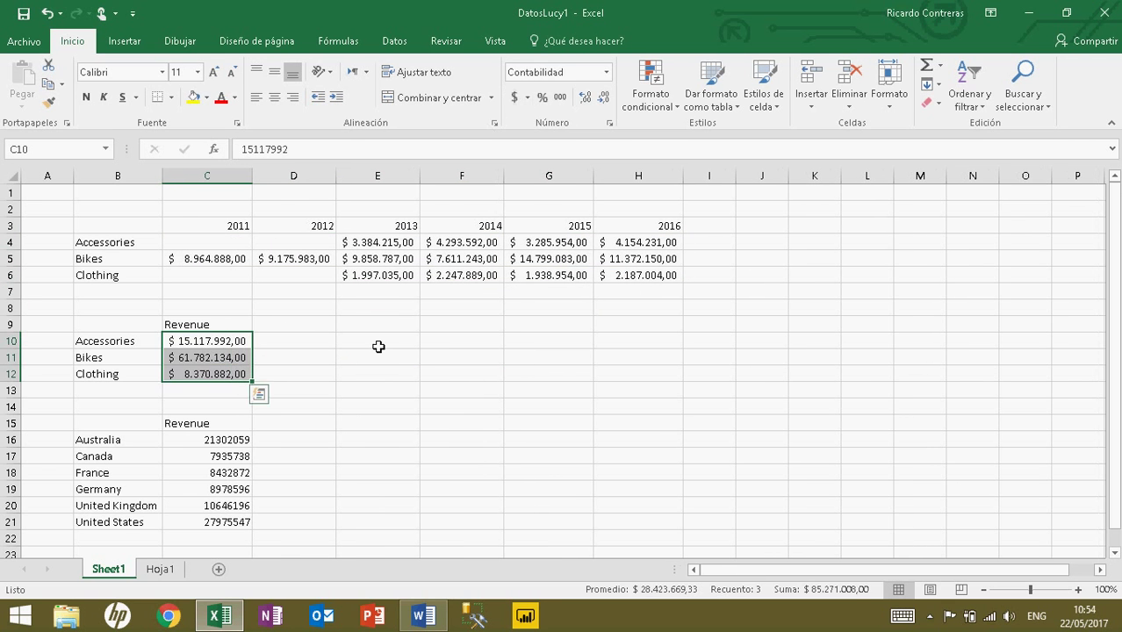
left_click(378, 344)
left_click_drag(243, 442, 236, 523)
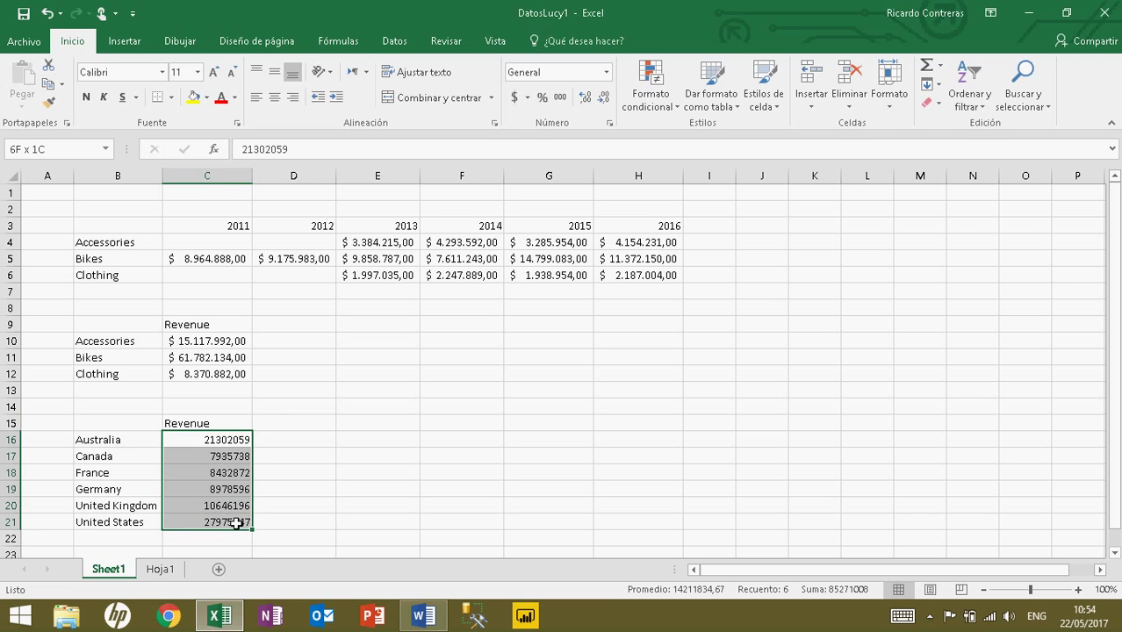
left_click(513, 98)
left_click(399, 375)
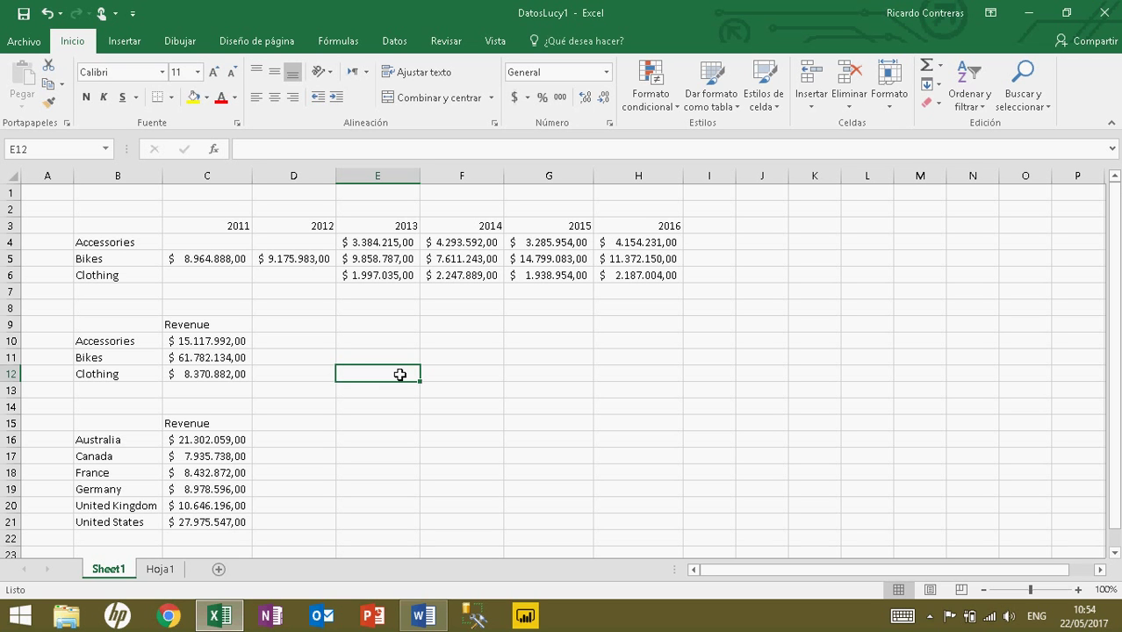
Format the 2011–2016 year headers in C3:H3 as Text and right-align them.
left_click_drag(669, 226, 235, 228)
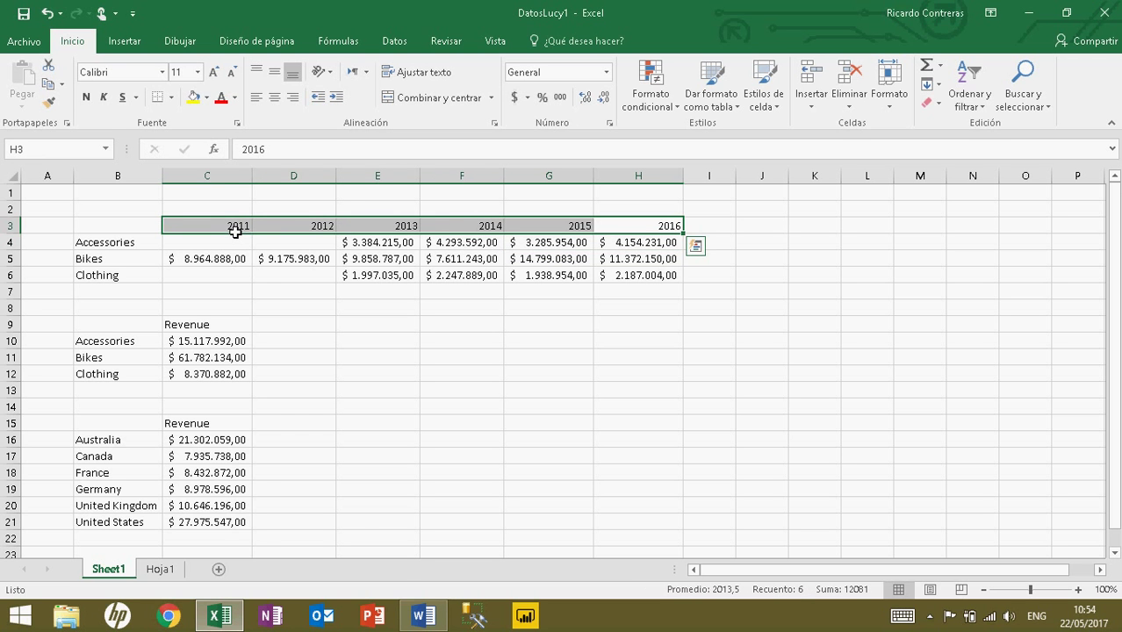
right_click(236, 228)
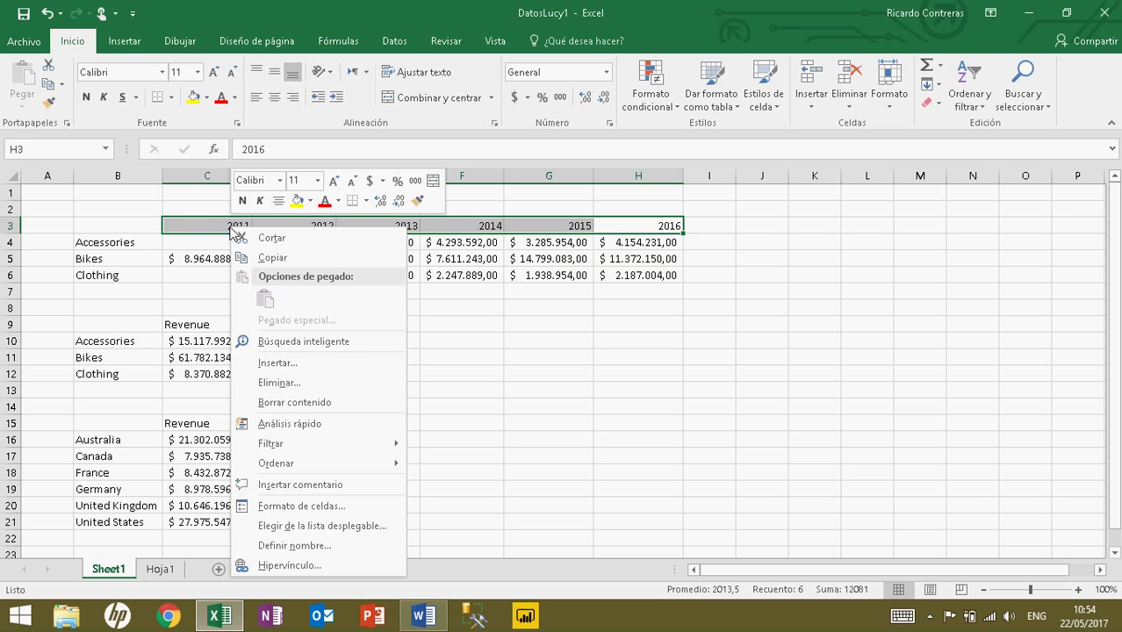
left_click(296, 508)
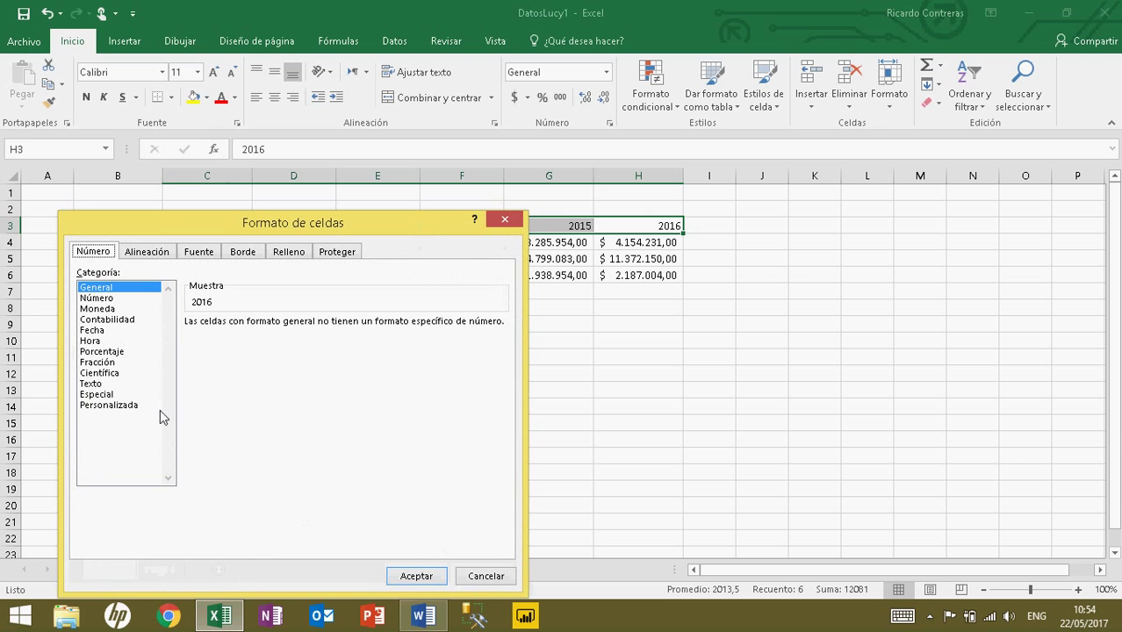
left_click(109, 384)
left_click(416, 576)
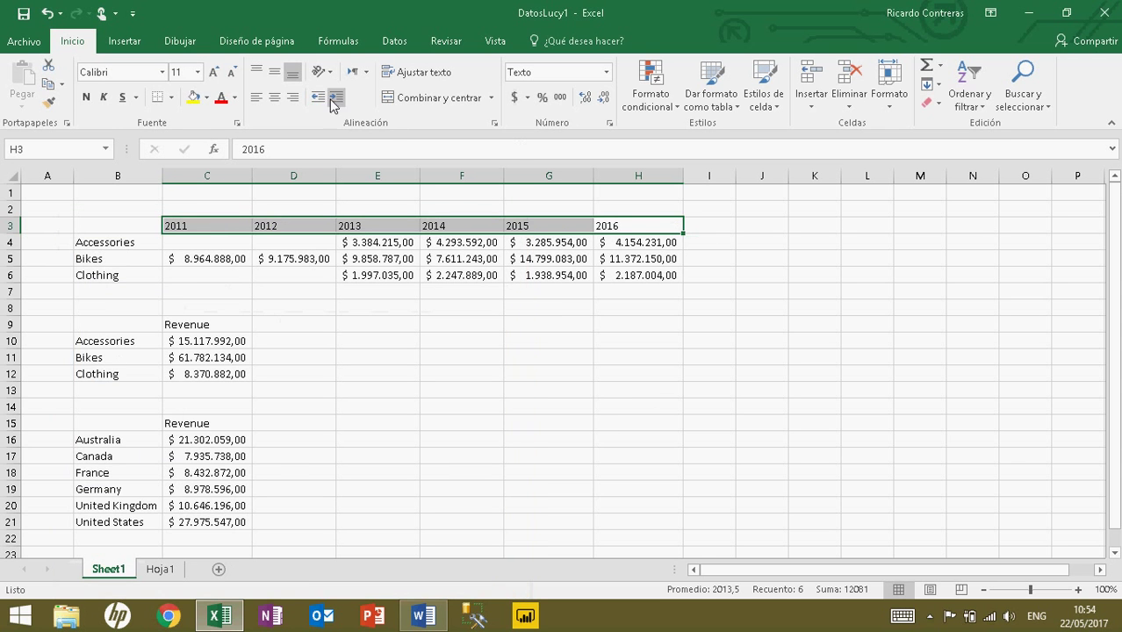
left_click(292, 97)
left_click(549, 305)
mouse_move(644, 228)
left_mouse_down()
mouse_move(458, 271)
mouse_move(223, 276)
mouse_move(108, 261)
mouse_move(103, 279)
left_mouse_up()
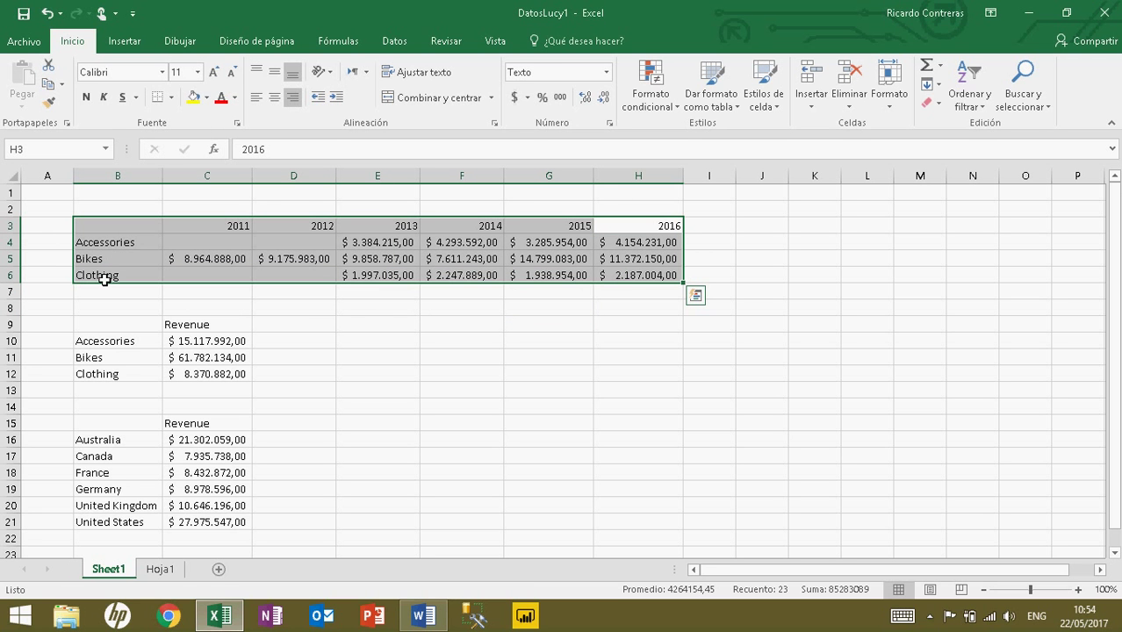
Insert a straight-line chart of the yearly sales and place it beside the category table.
left_click(133, 44)
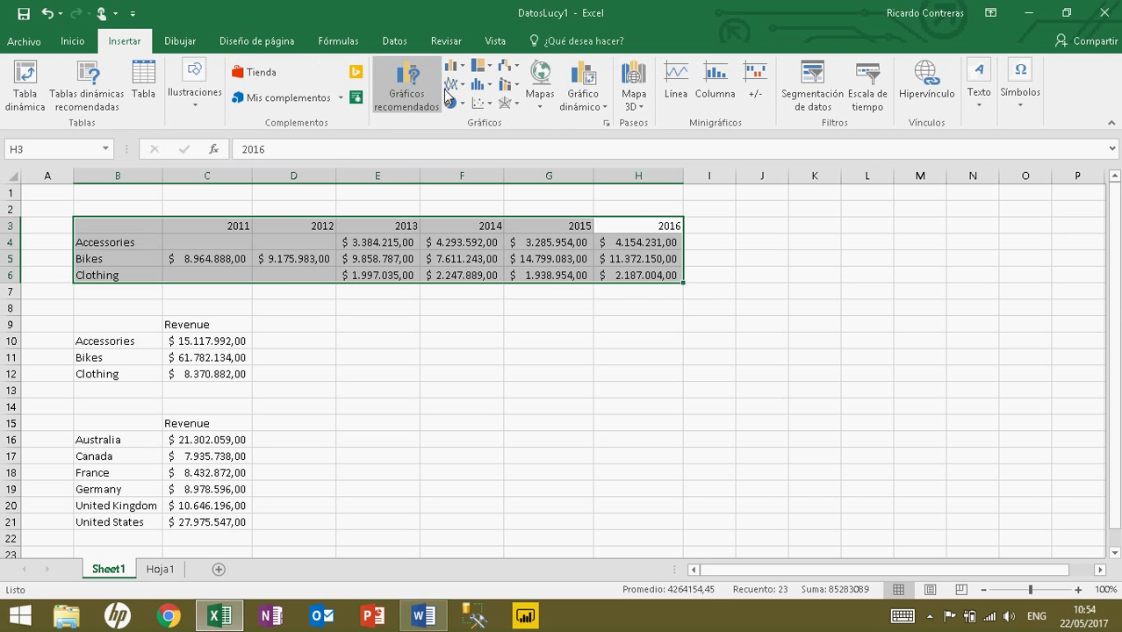
left_click(479, 105)
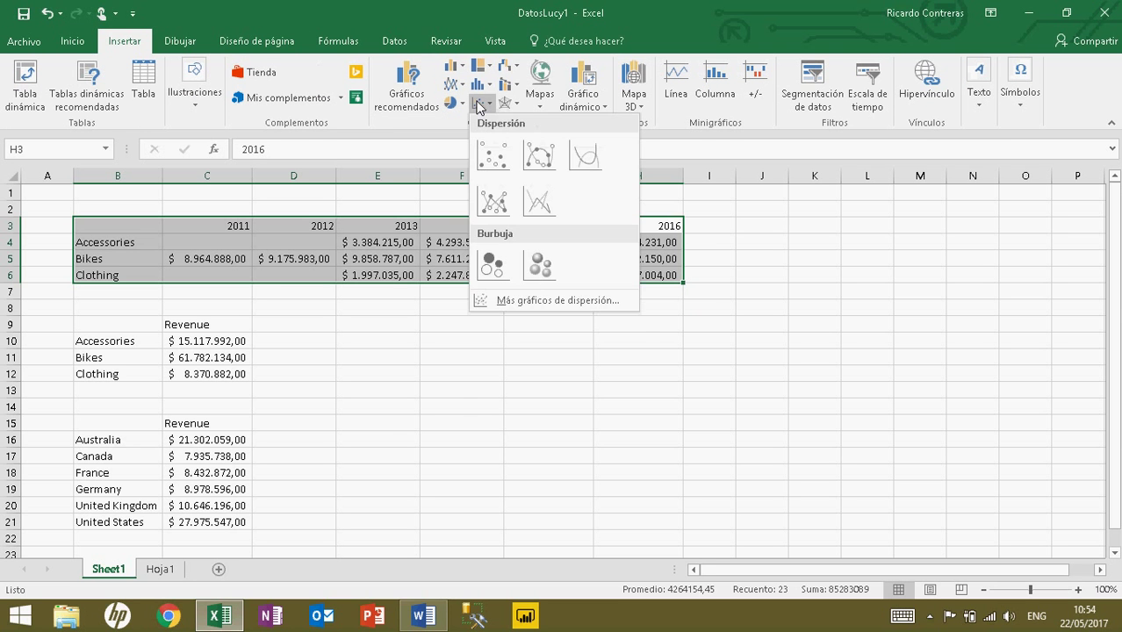
left_click(544, 204)
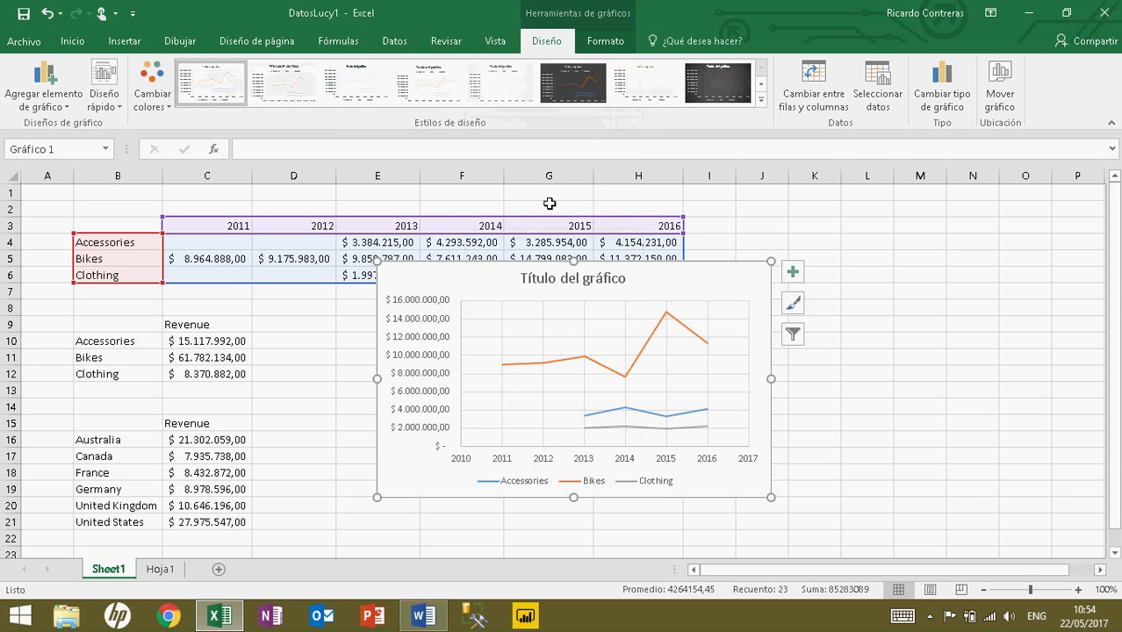
left_click_drag(734, 292, 655, 331)
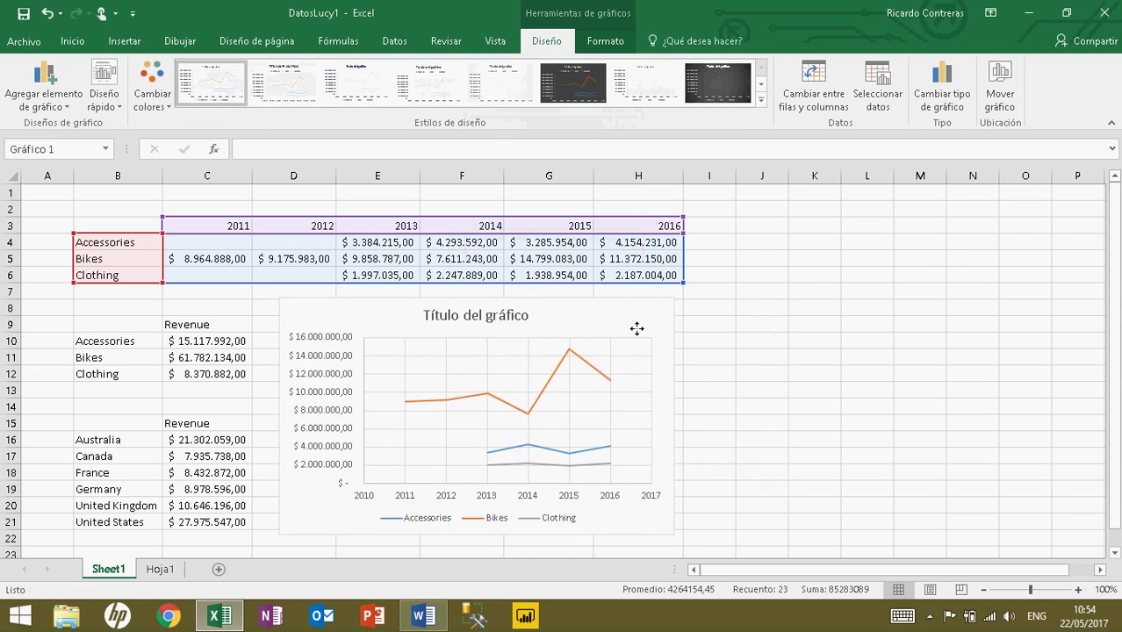
left_click_drag(655, 331, 637, 329)
Change the line chart title to 'Ventas por año en $'.
left_click(494, 320)
double_click(492, 320)
triple_click(492, 323)
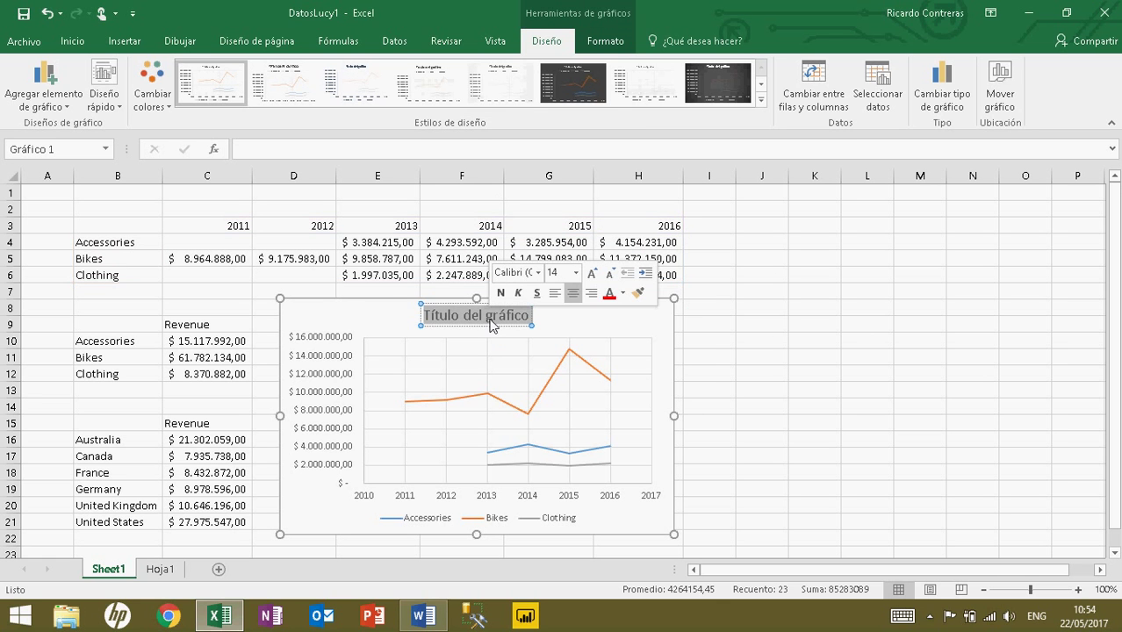
type("Ventas por ")
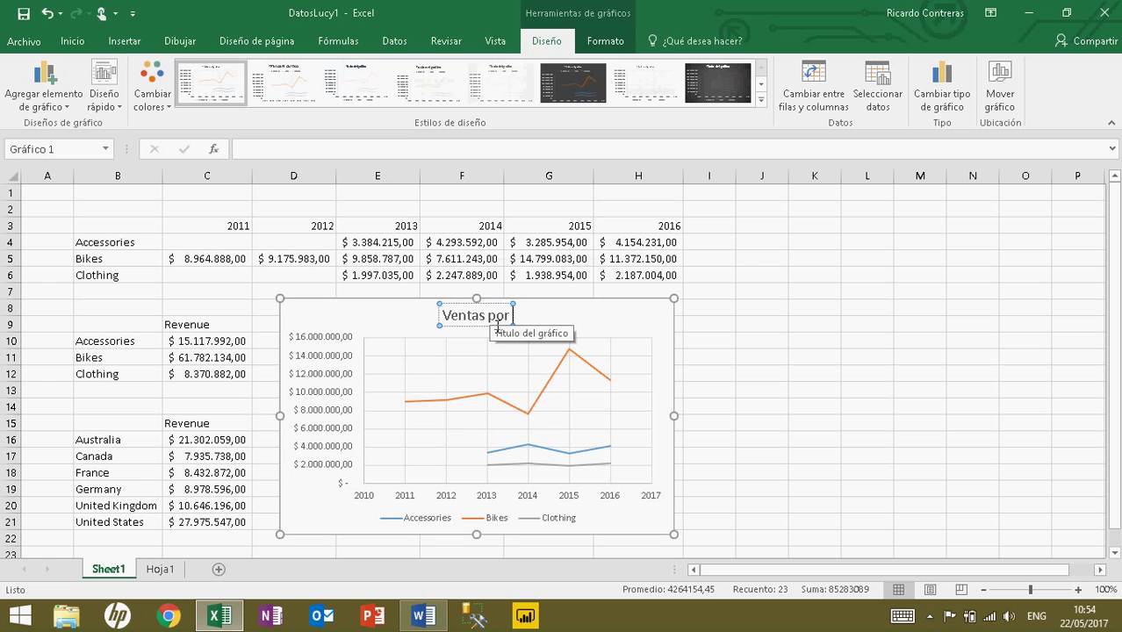
type("año")
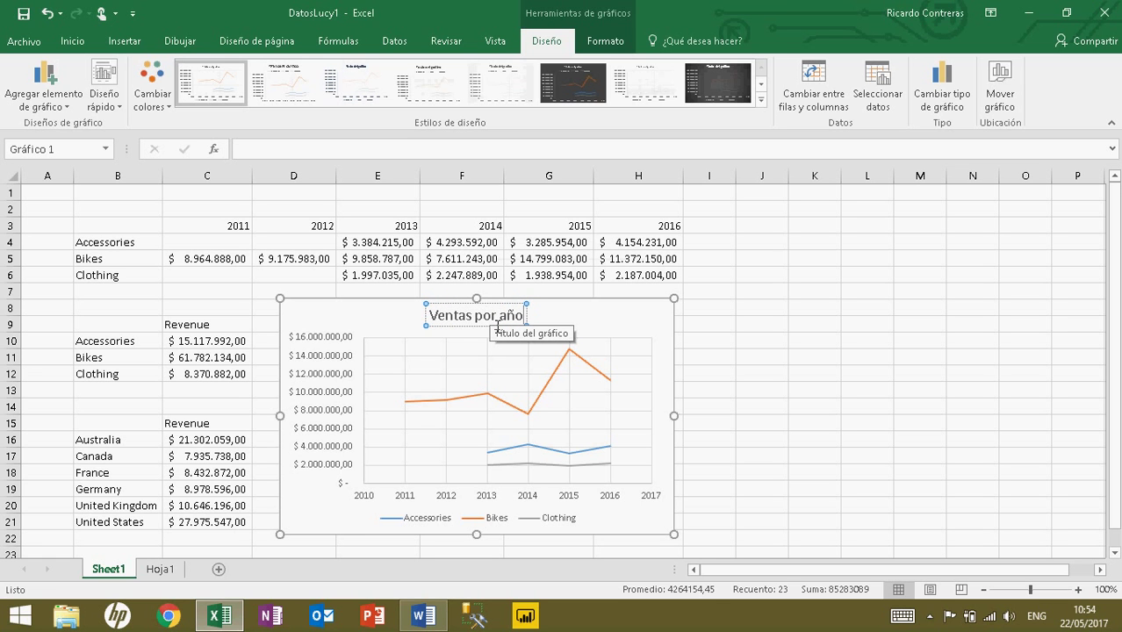
type(" en $")
left_click(796, 395)
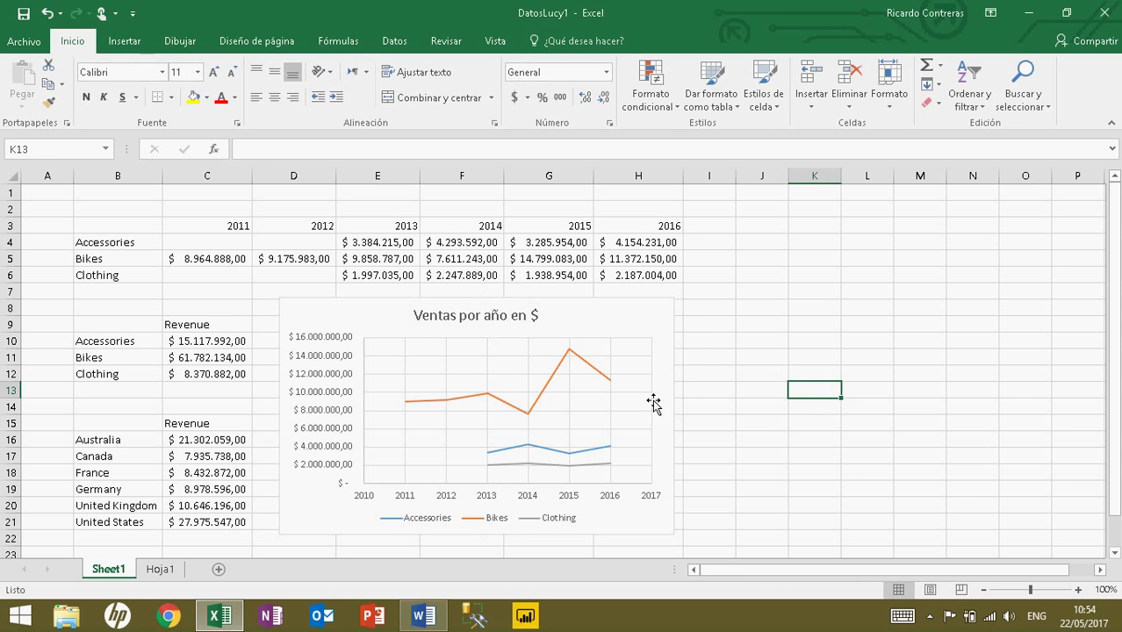
Resize the line chart slightly and nudge it a little lower.
left_click(671, 321)
mouse_move(673, 416)
left_mouse_down()
mouse_move(680, 431)
mouse_move(672, 422)
left_mouse_up()
left_click_drag(480, 540, 487, 546)
left_click(721, 458)
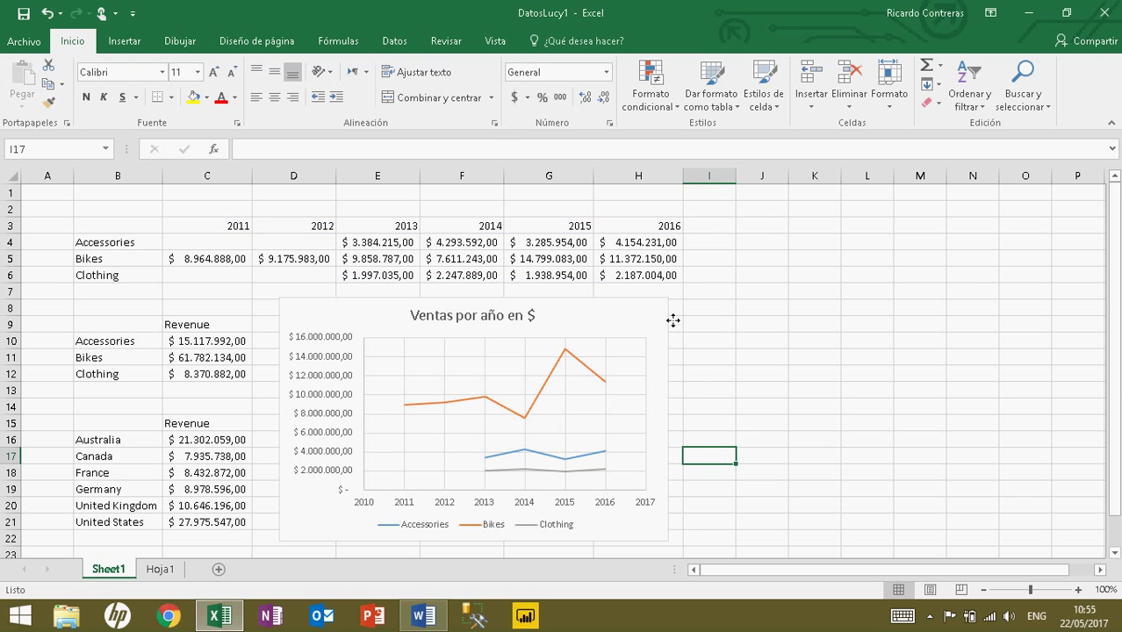
left_click_drag(672, 321, 672, 327)
left_click(751, 373)
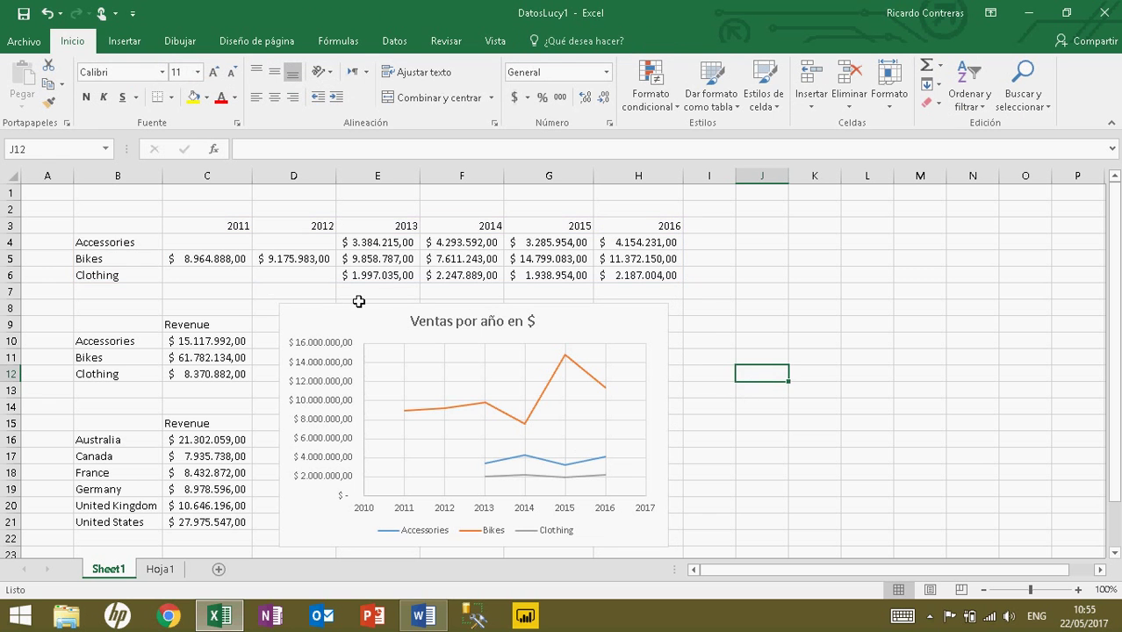
left_click(218, 296)
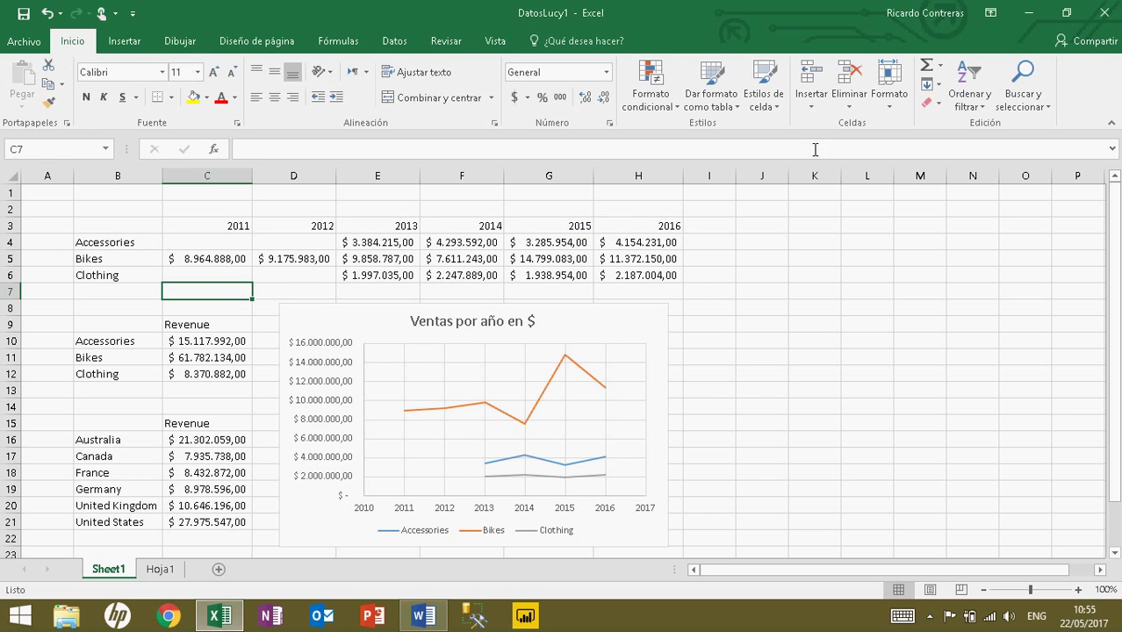
Put an AutoSum of C4:C6 in C7 and fill it across to H7.
left_click(932, 68)
left_click_drag(242, 245, 240, 274)
key("Return")
left_click(236, 293)
left_click_drag(253, 299, 671, 318)
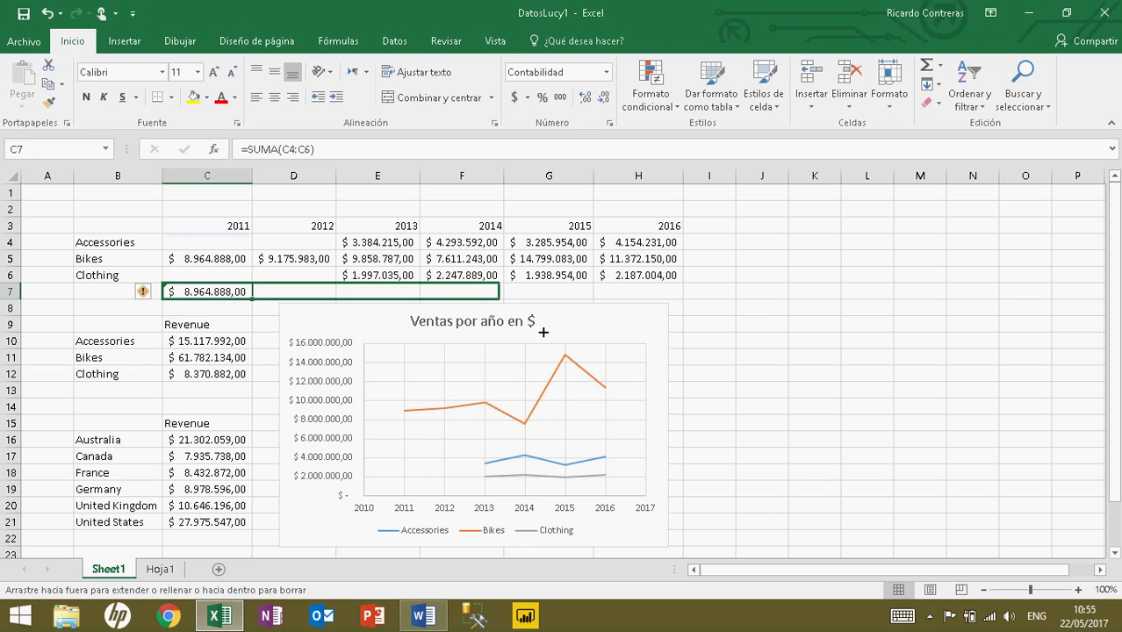
Shade the totals row C7:H7 yellow and bold, autofitting columns E and F.
left_click(193, 96)
left_click(85, 96)
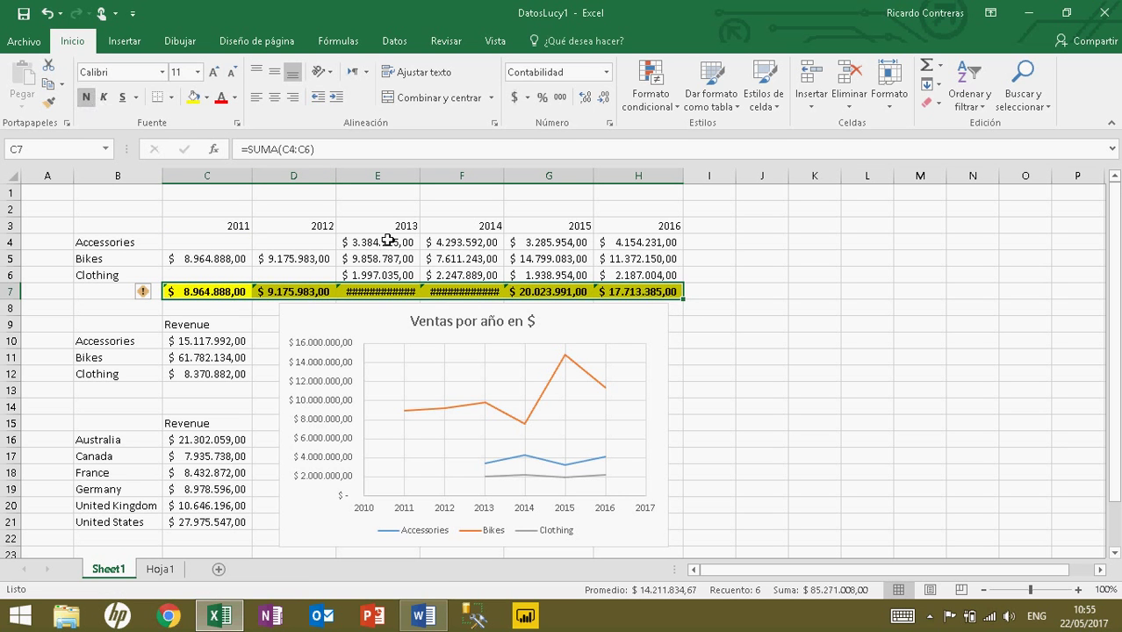
double_click(512, 184)
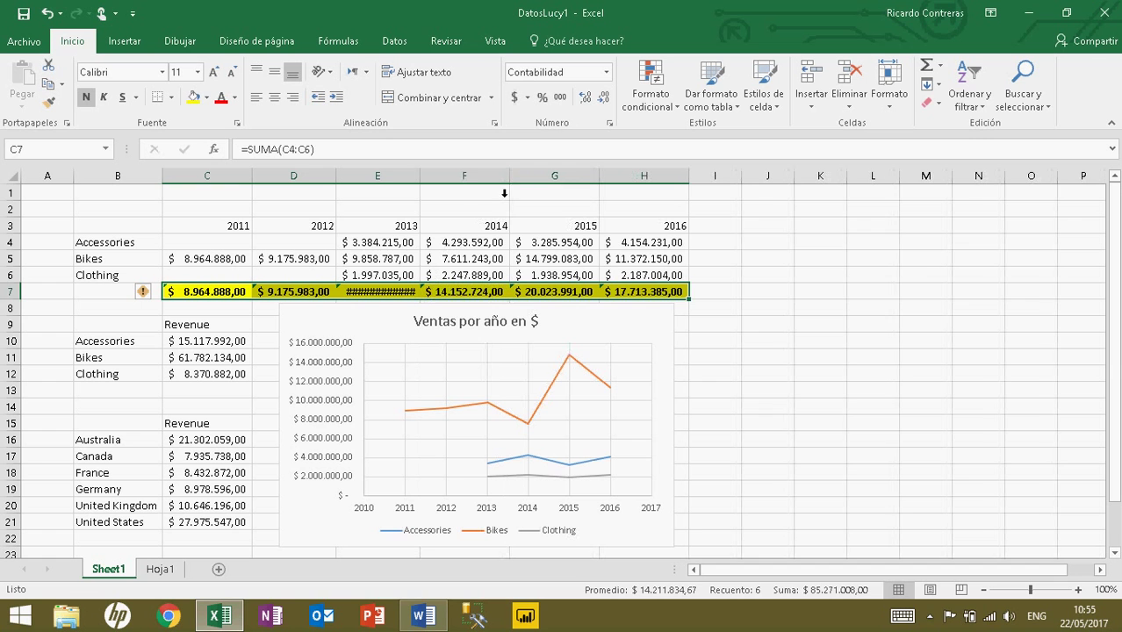
double_click(420, 179)
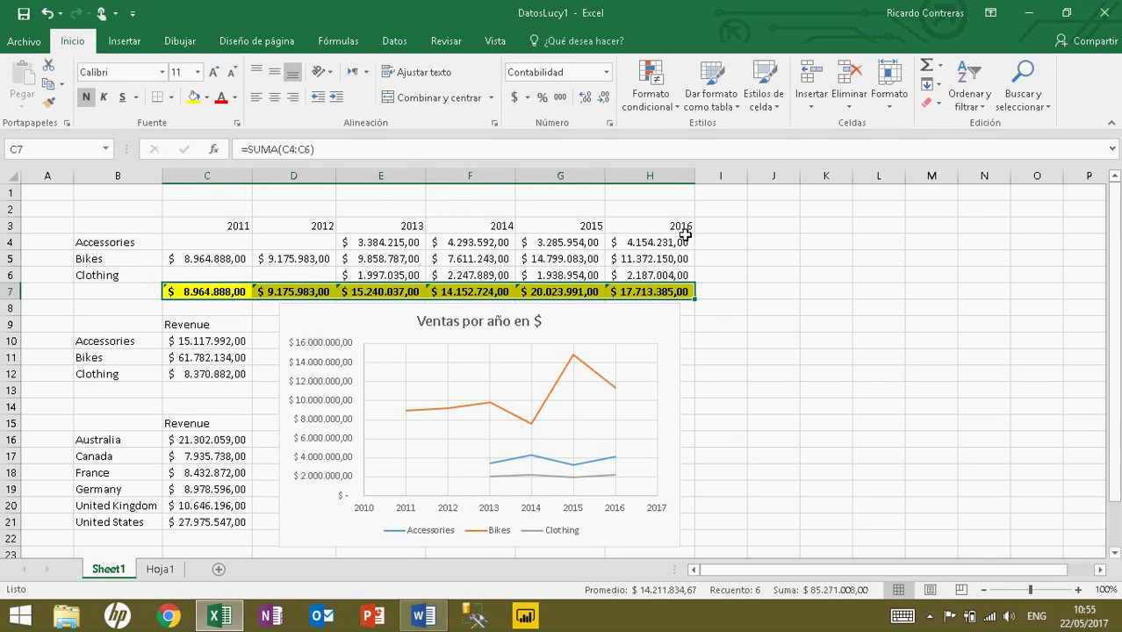
left_click_drag(685, 226, 123, 304)
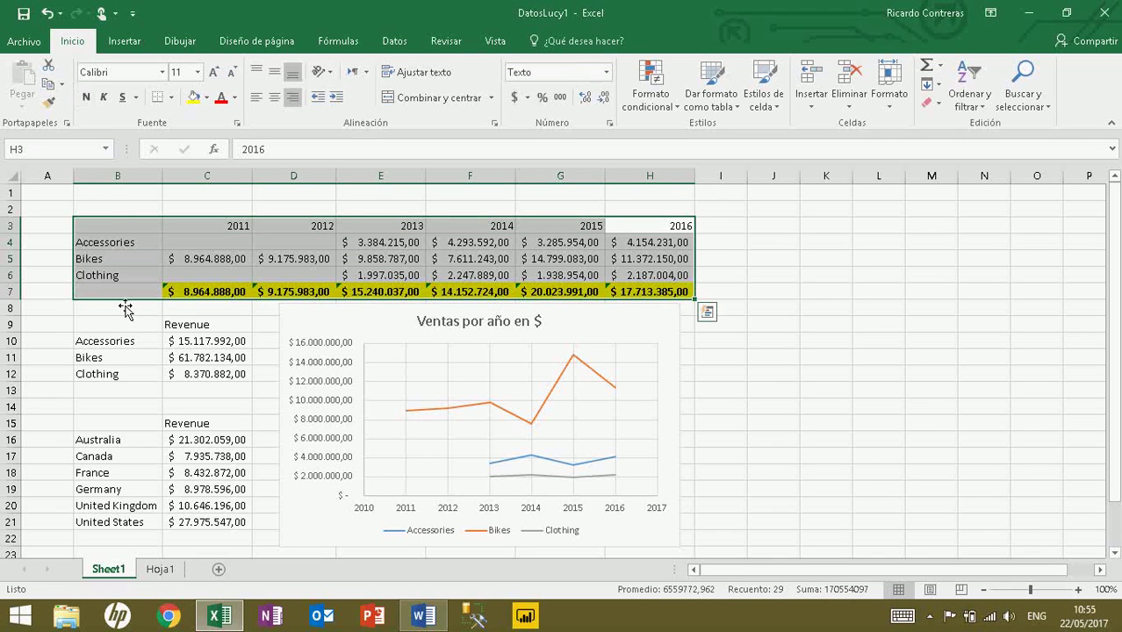
Apply All Borders to the yearly table B3:H7.
left_click(171, 97)
left_click(200, 238)
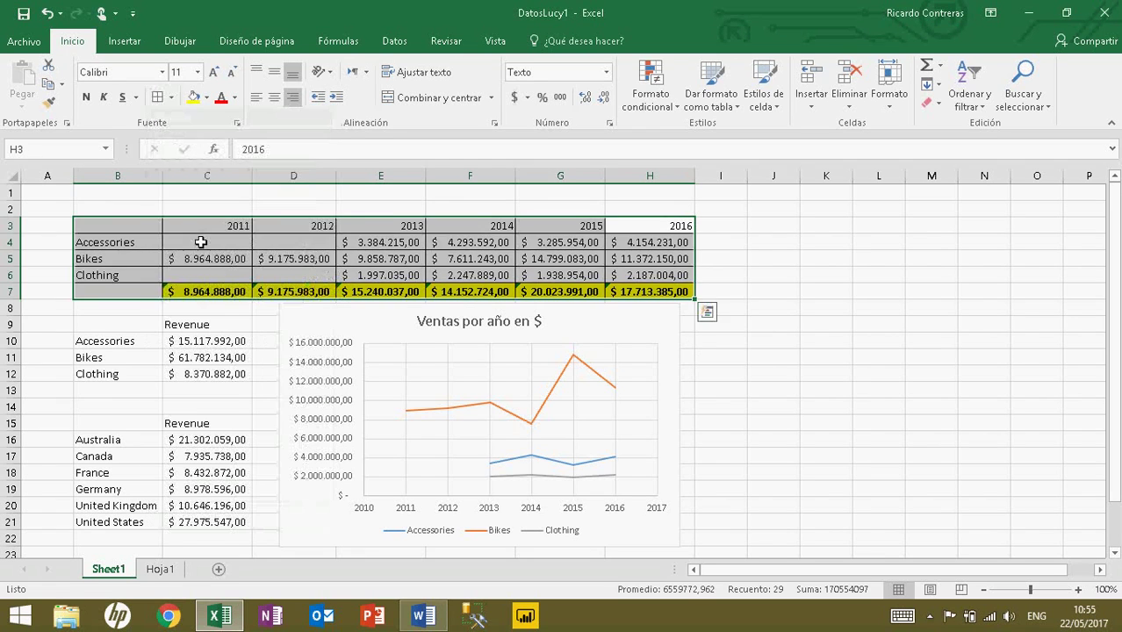
left_click(773, 370)
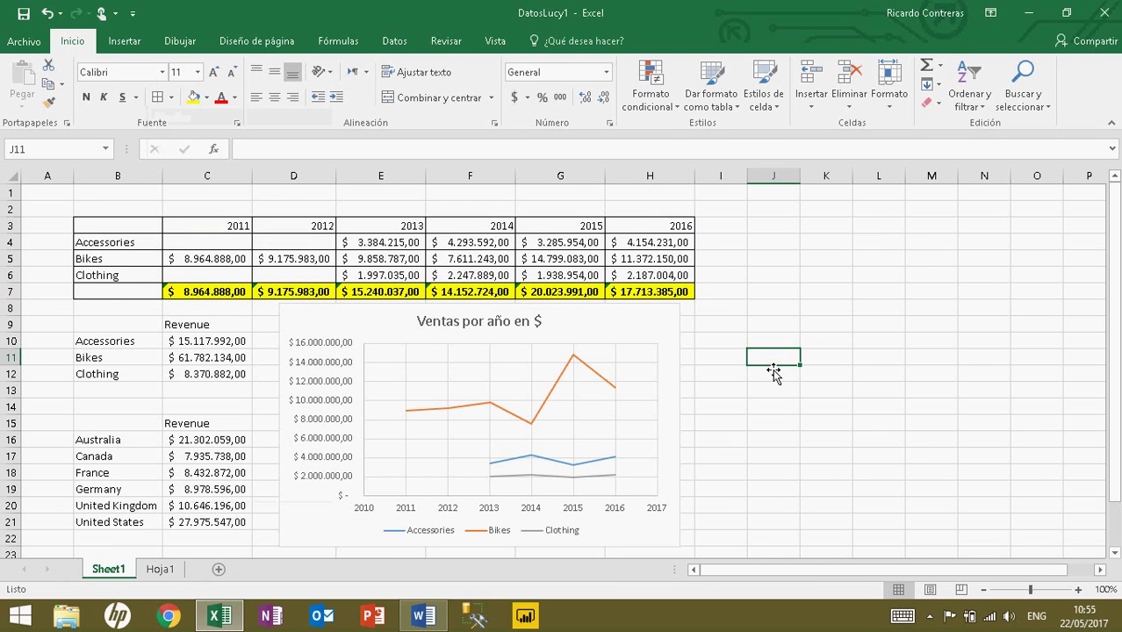
Label the totals row 'TOTAL' in cell B7.
left_click(682, 298)
left_click_drag(676, 299, 220, 287)
left_click(119, 299)
type("TO")
key("Return")
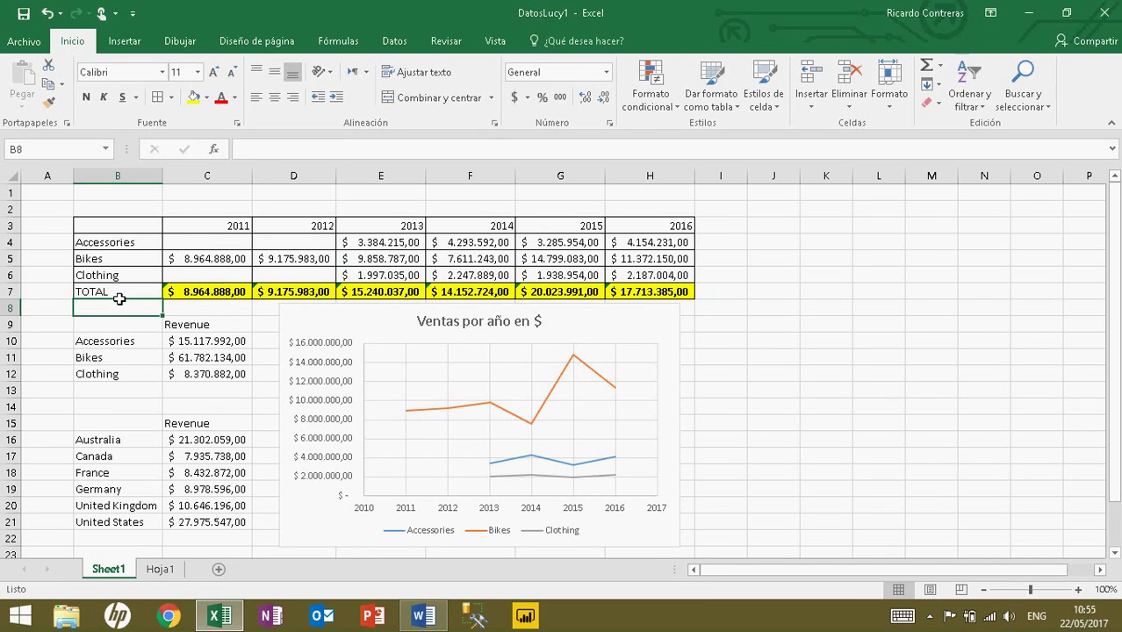
left_click(676, 334)
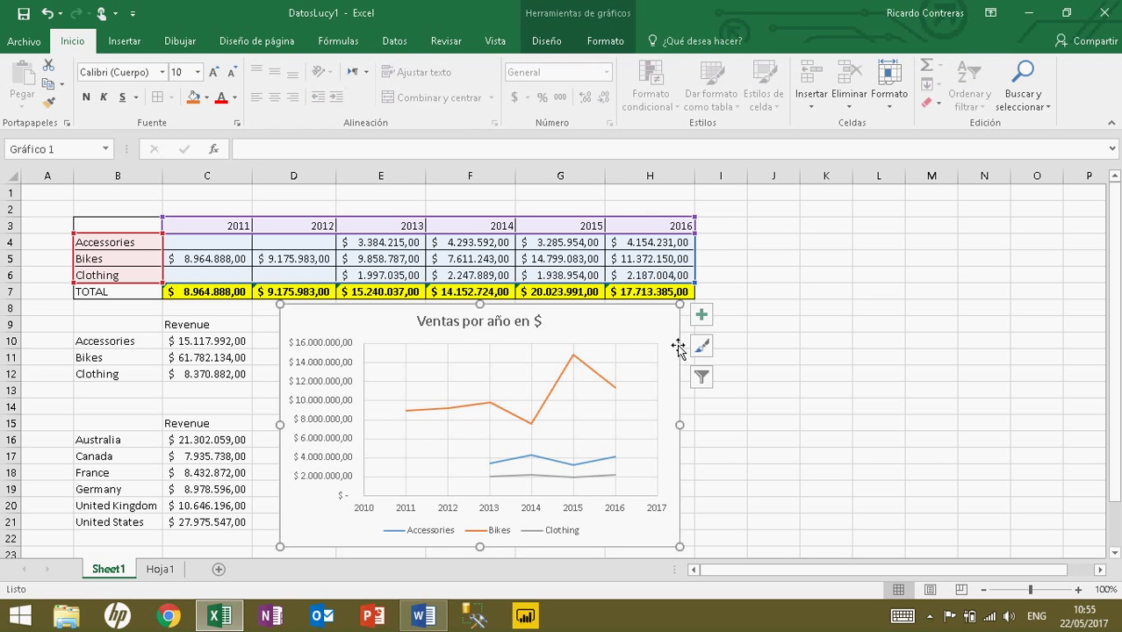
Extend the 'Ventas por año en $' chart's source range to row 7 so TOTAL plots as a line.
double_click(677, 343)
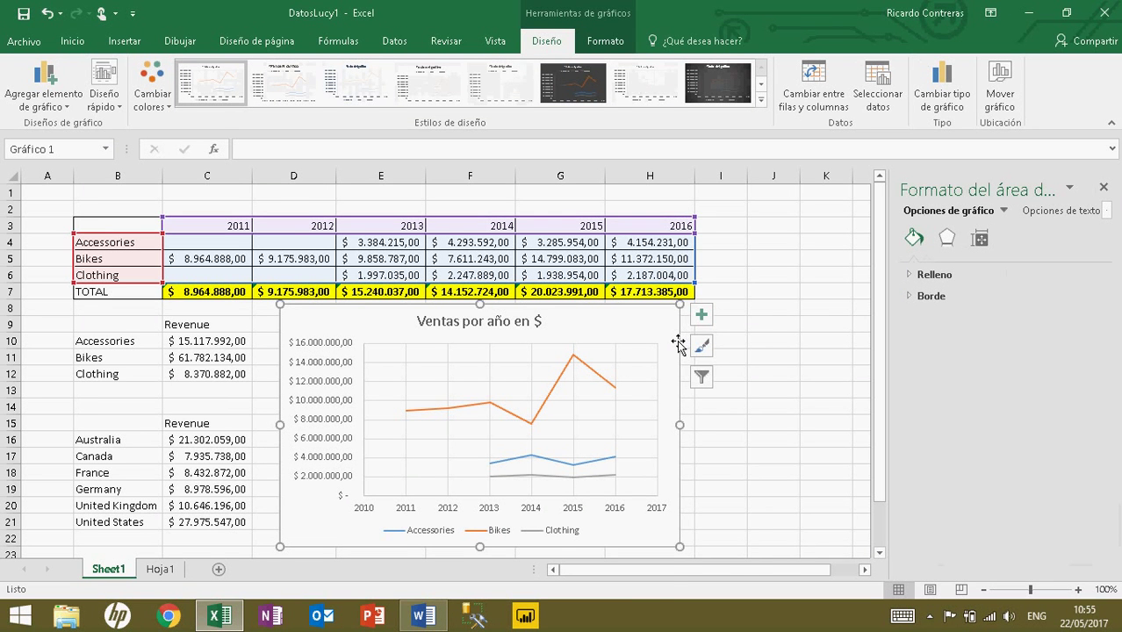
right_click(676, 341)
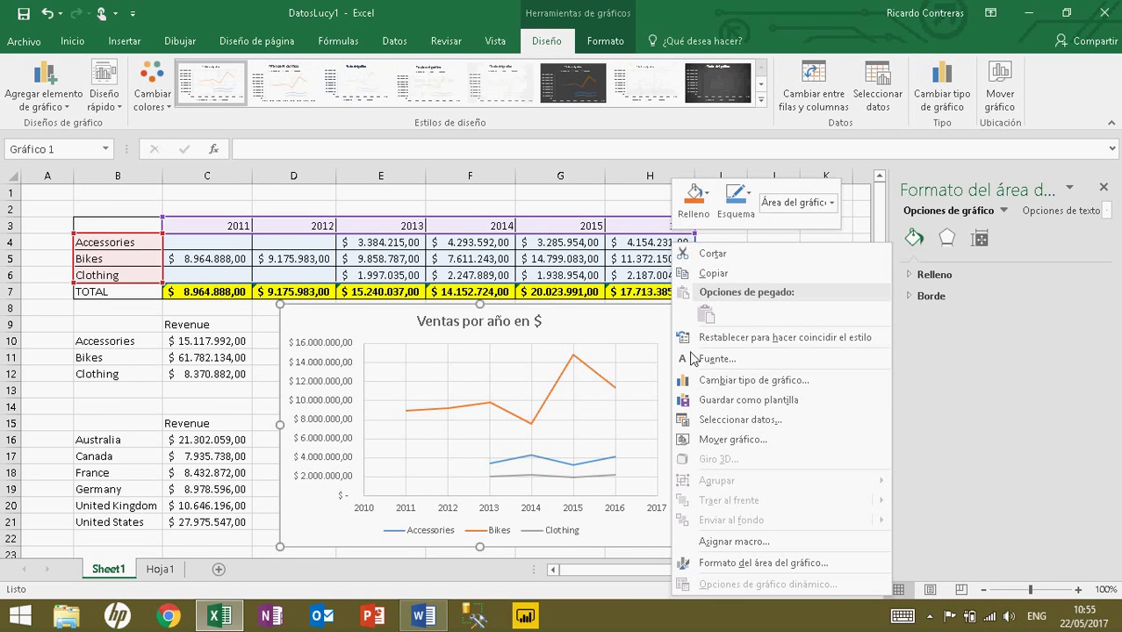
left_click(730, 419)
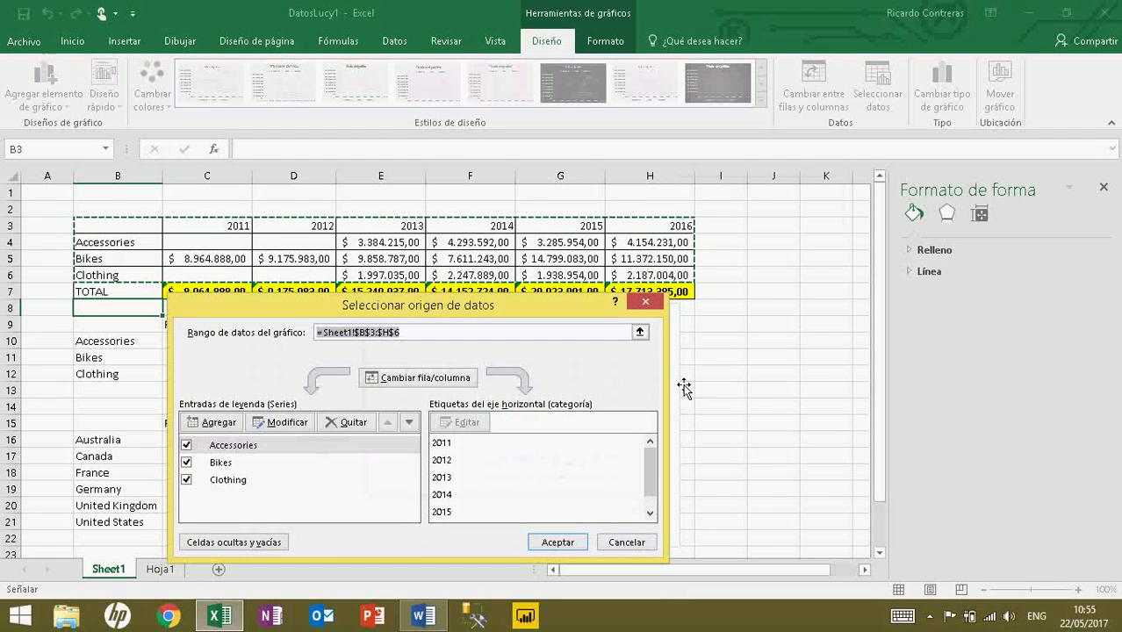
left_click(627, 543)
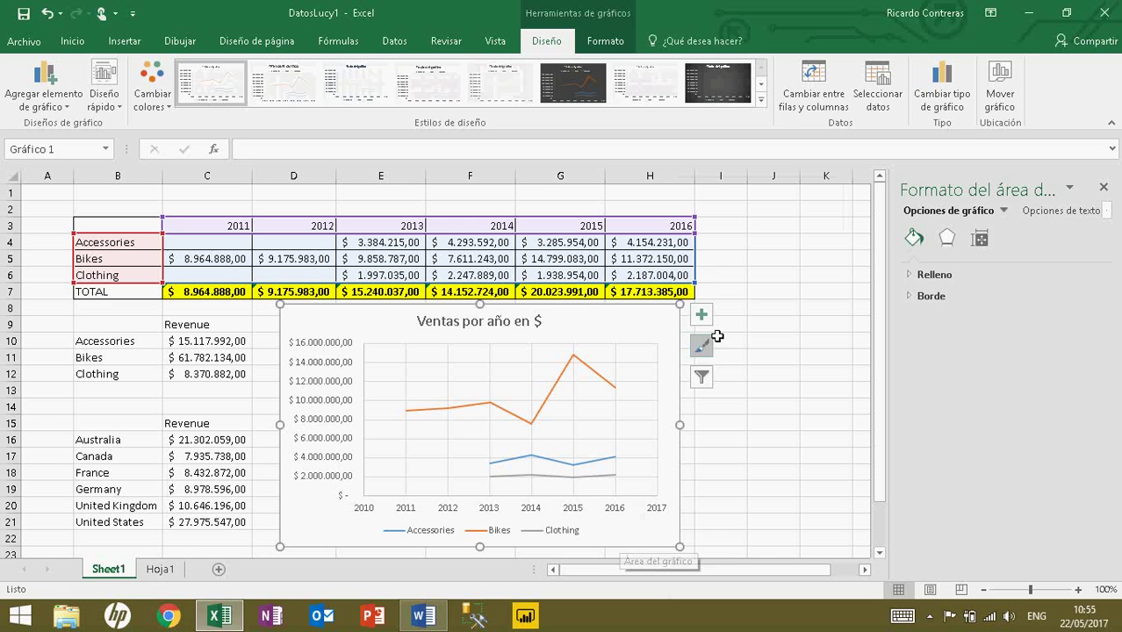
left_click_drag(706, 294, 702, 305)
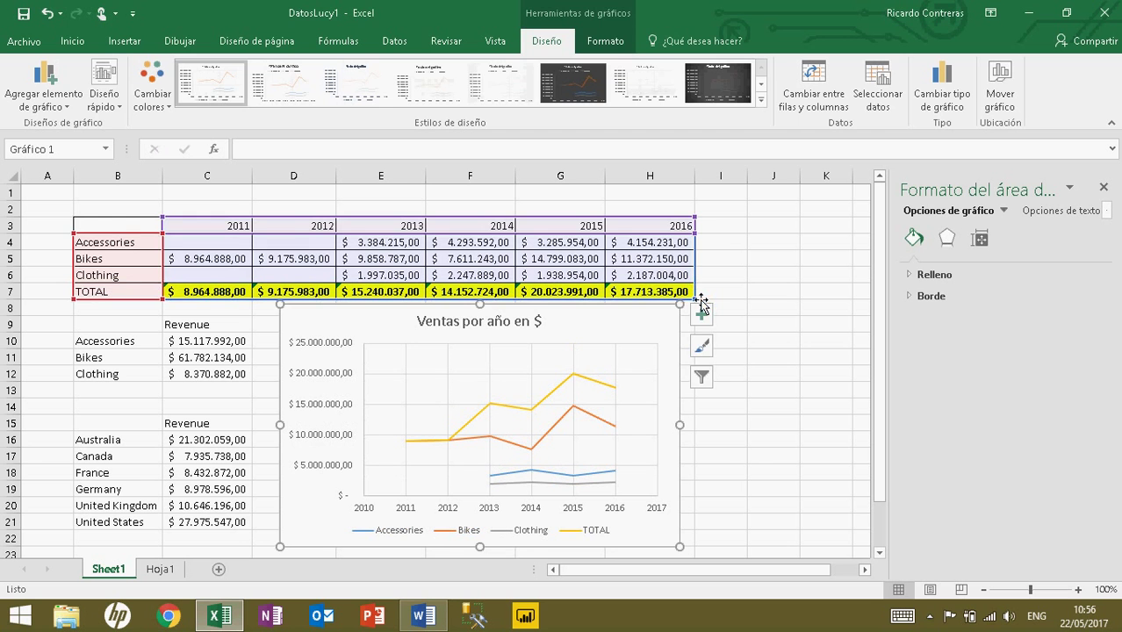
left_click(721, 404)
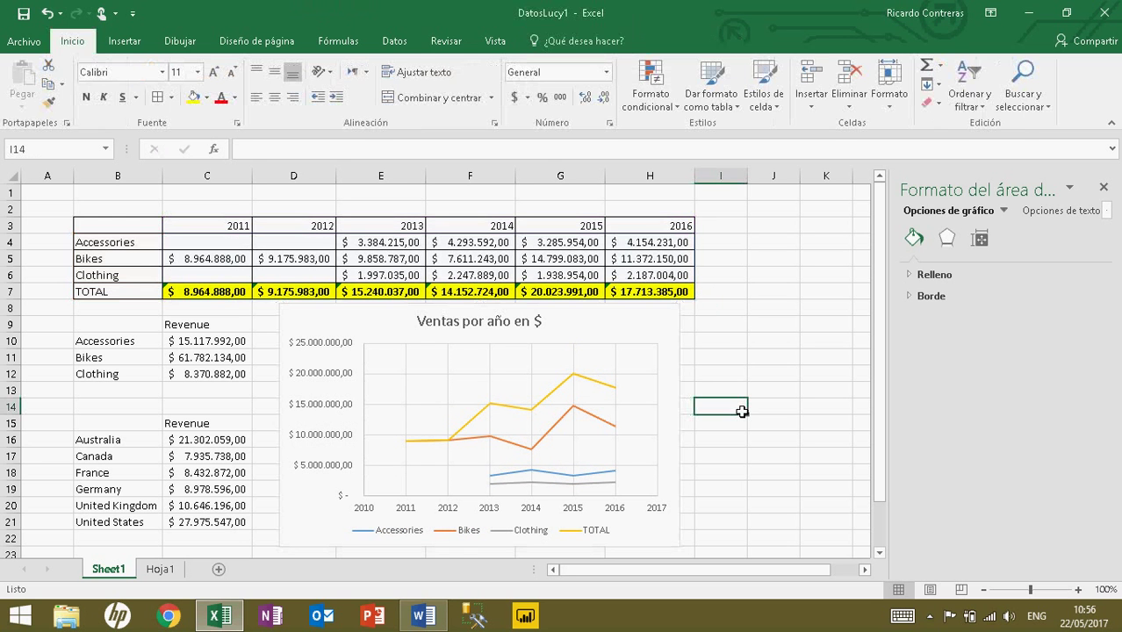
left_click(613, 386)
left_click(735, 460)
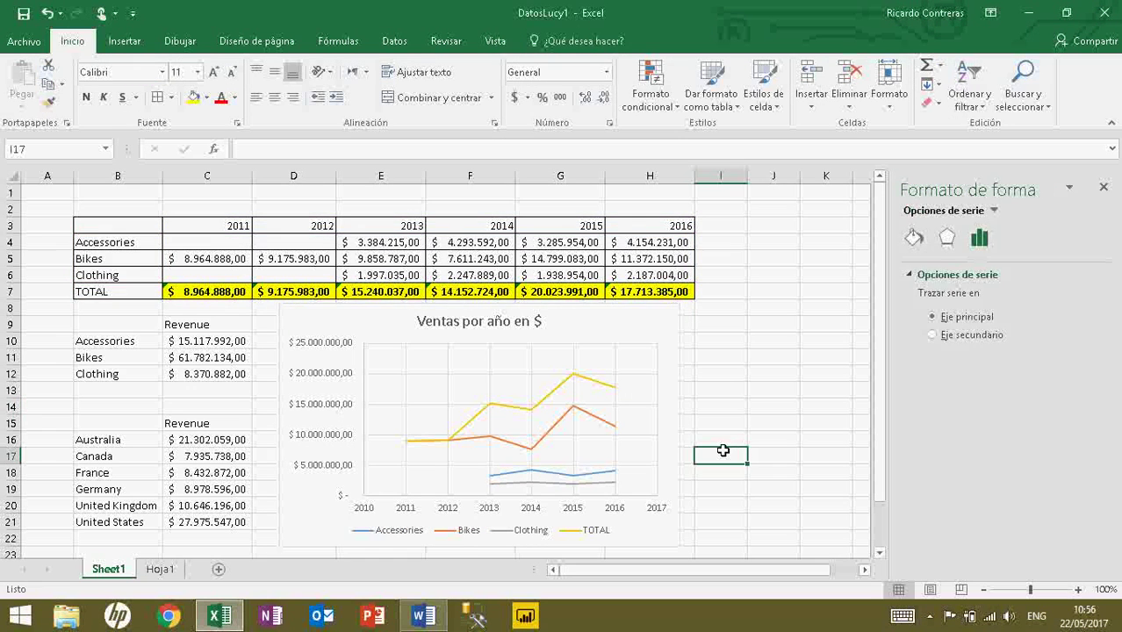
left_click(678, 435)
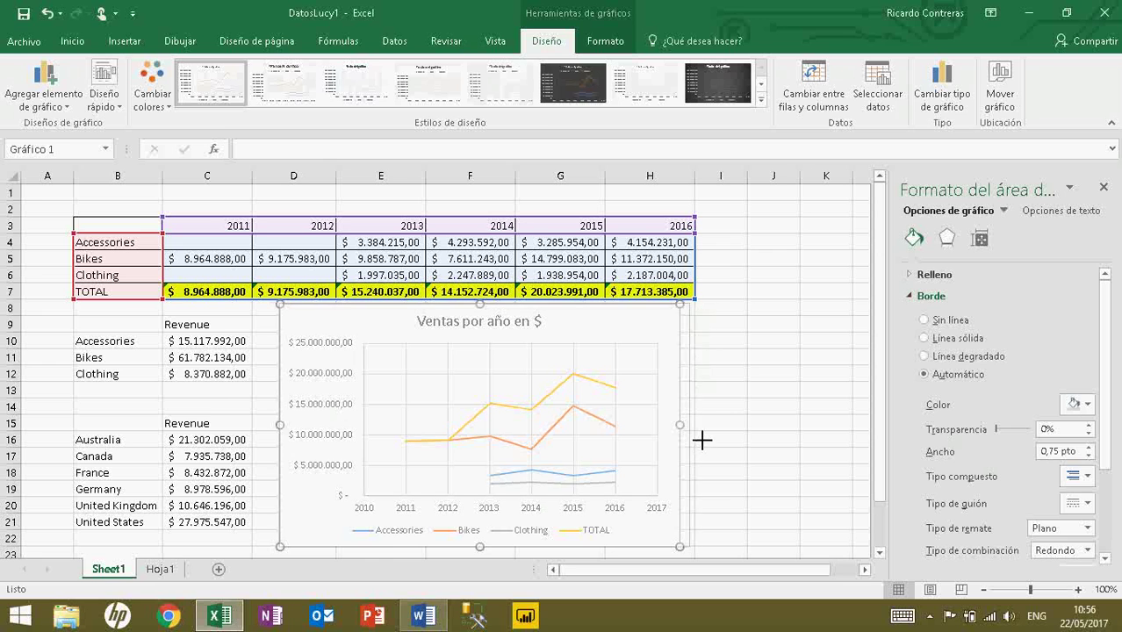
left_click(738, 456)
left_click(1105, 189)
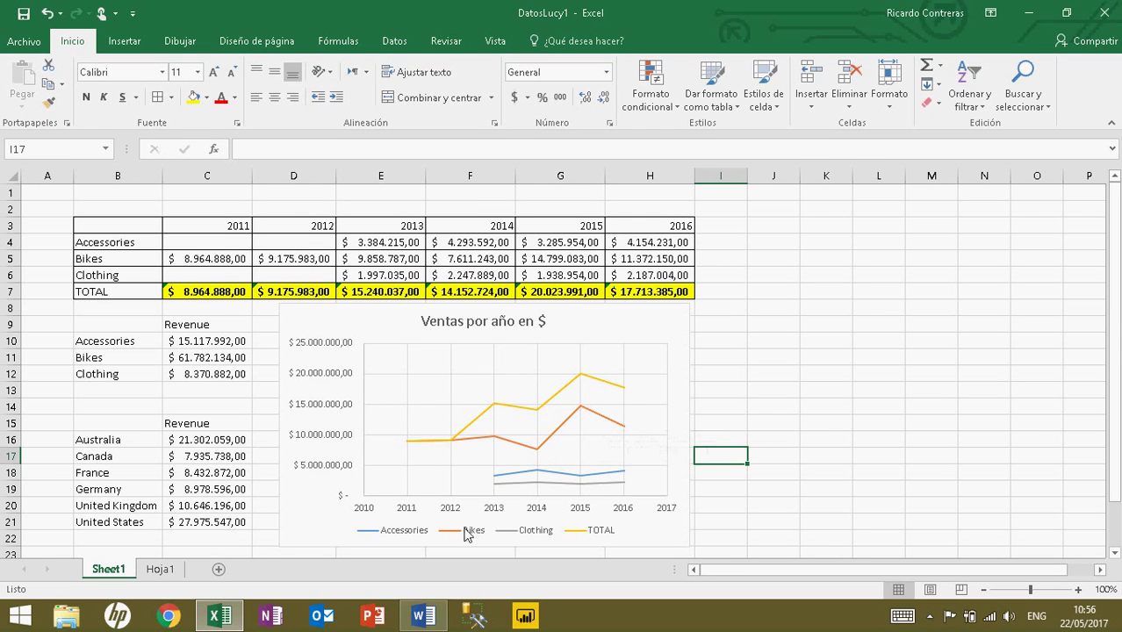
Enter the header 'Categoria' in B9 and B3, then select B9:C12.
left_click(933, 408)
left_click_drag(1115, 279, 1117, 330)
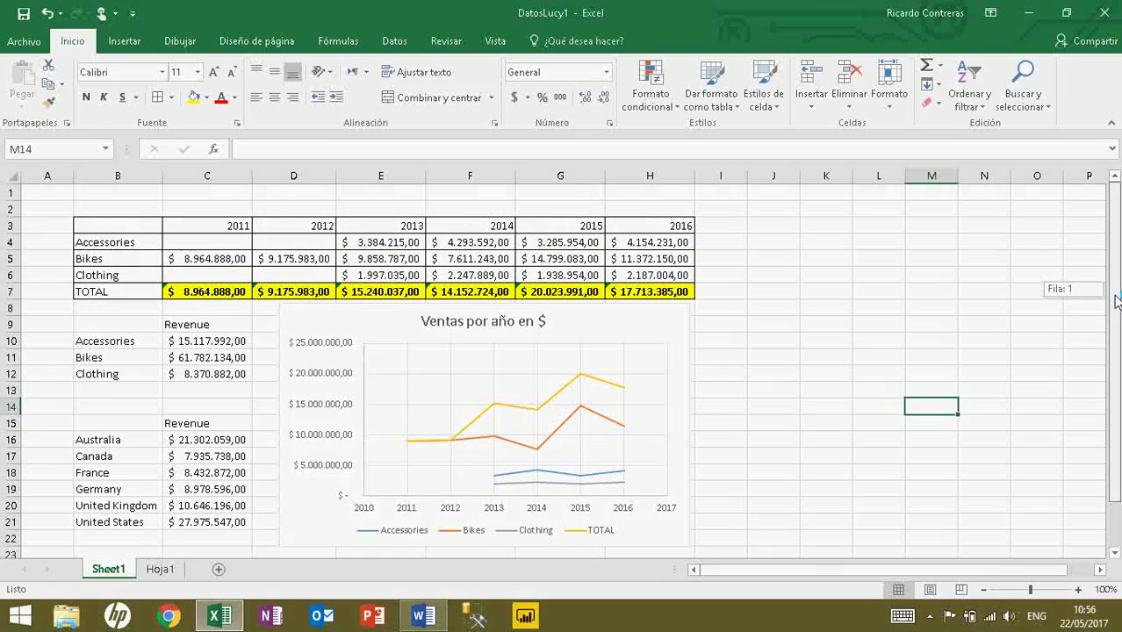
left_click_drag(1116, 330, 934, 270)
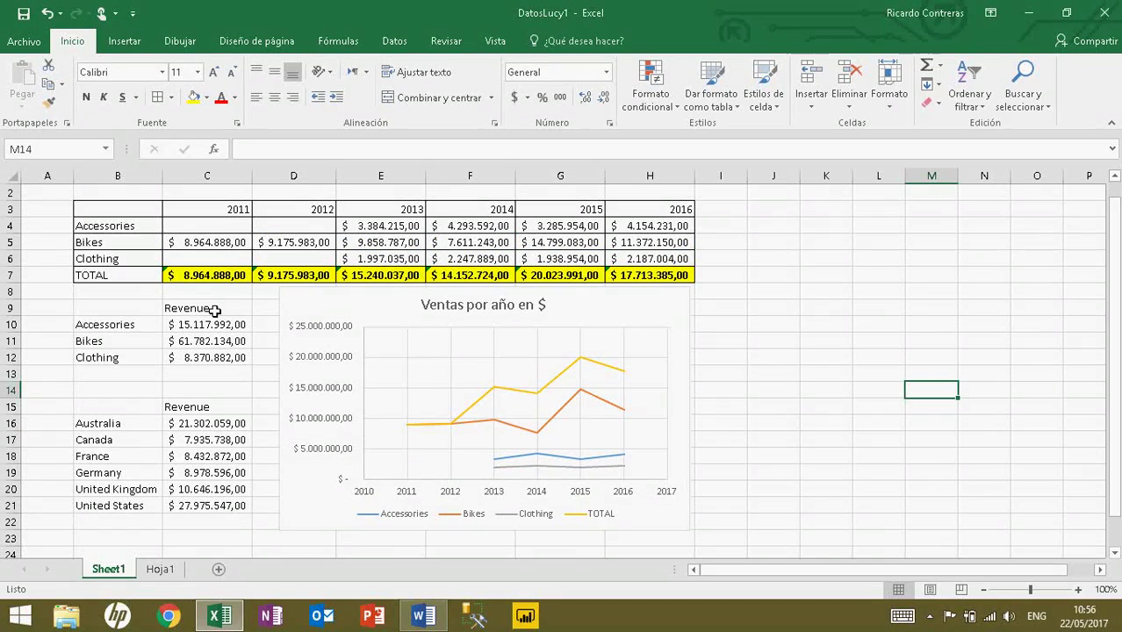
left_click_drag(145, 315, 200, 360)
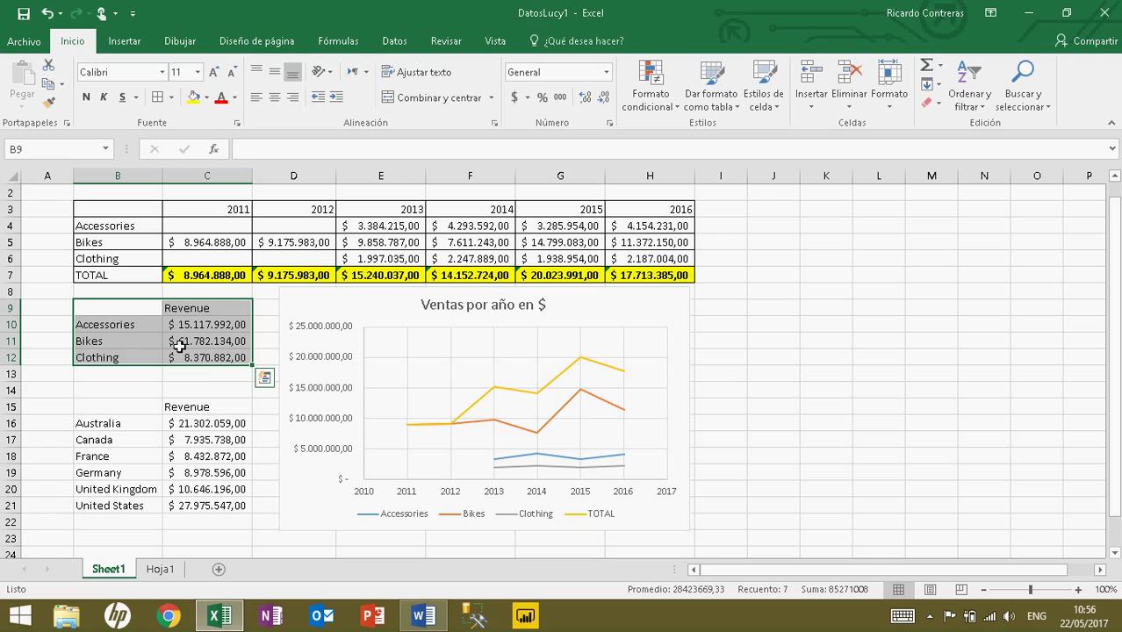
left_click(145, 314)
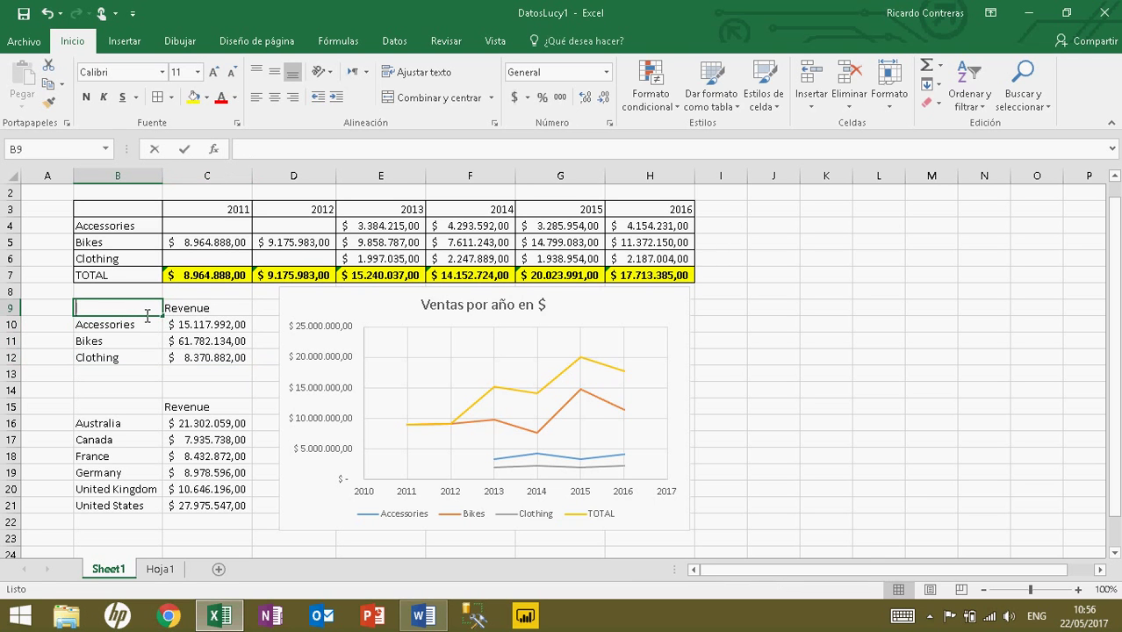
type("Categoria")
key("Return")
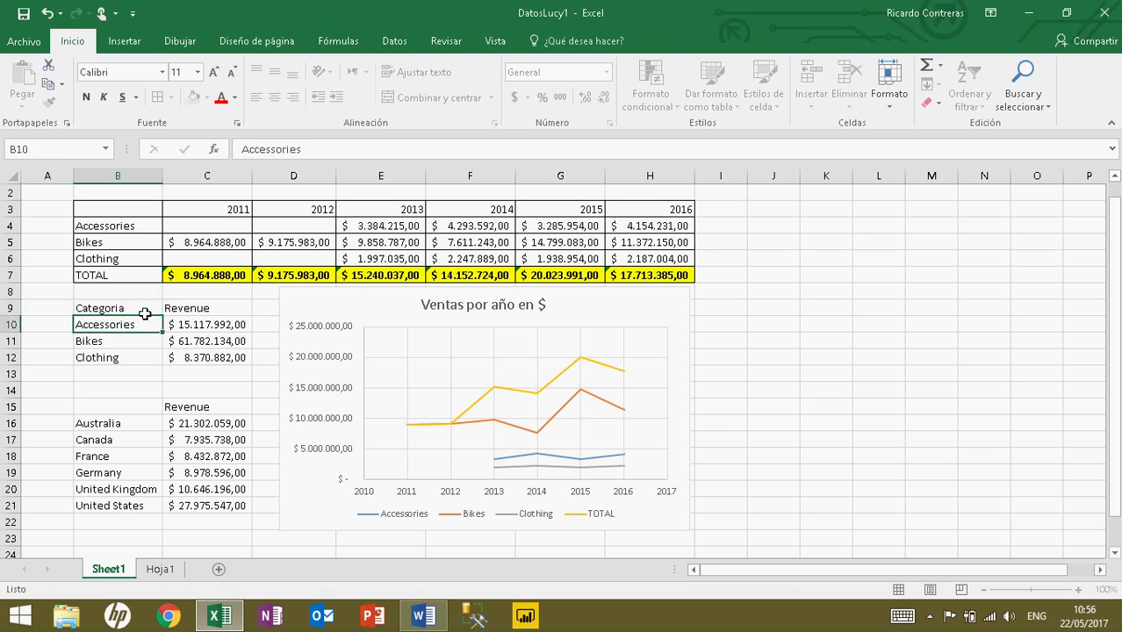
left_click(139, 213)
type("Ca")
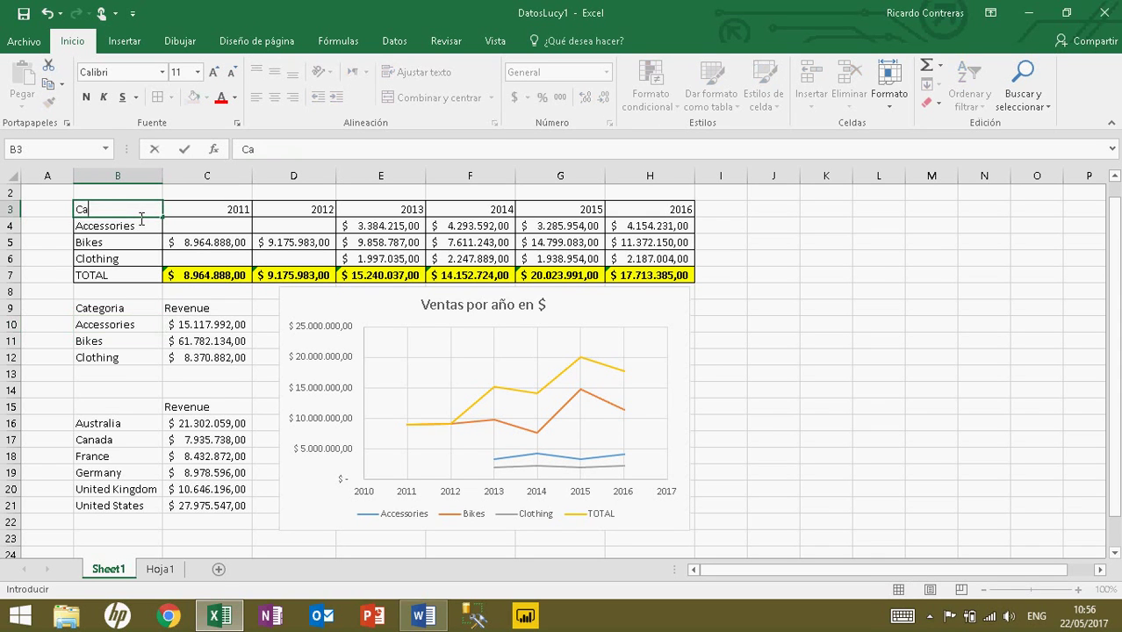
key("Return")
key("Return")
key("Return")
key("Return")
key("Return")
left_click_drag(132, 310, 183, 357)
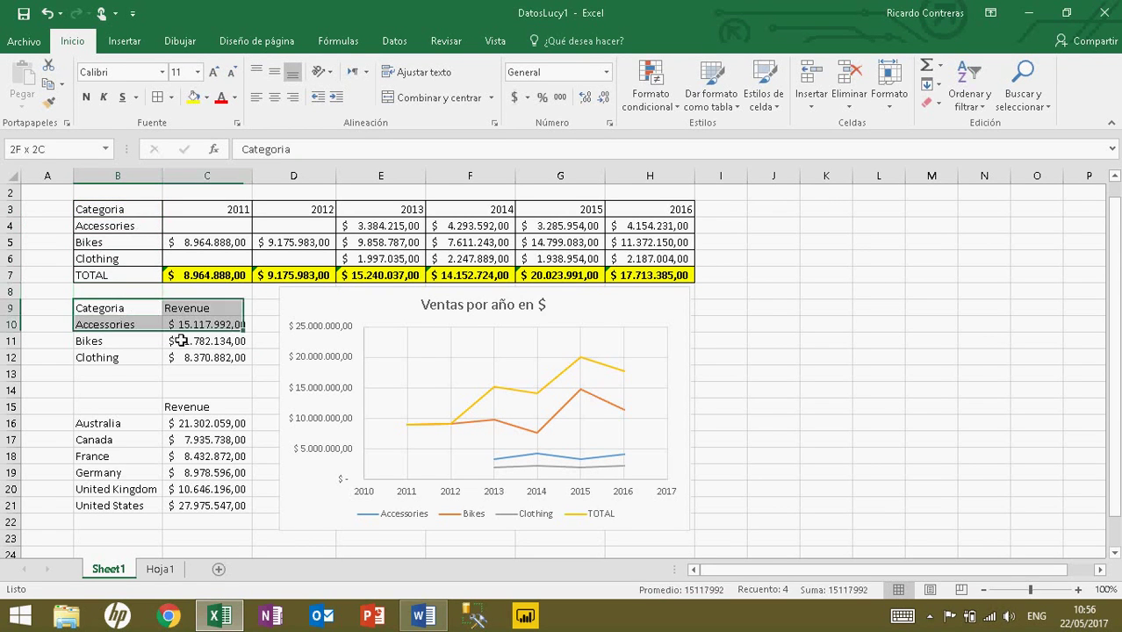
Insert a 2D pie chart of category revenue, sized and placed beside the line chart.
left_click(131, 42)
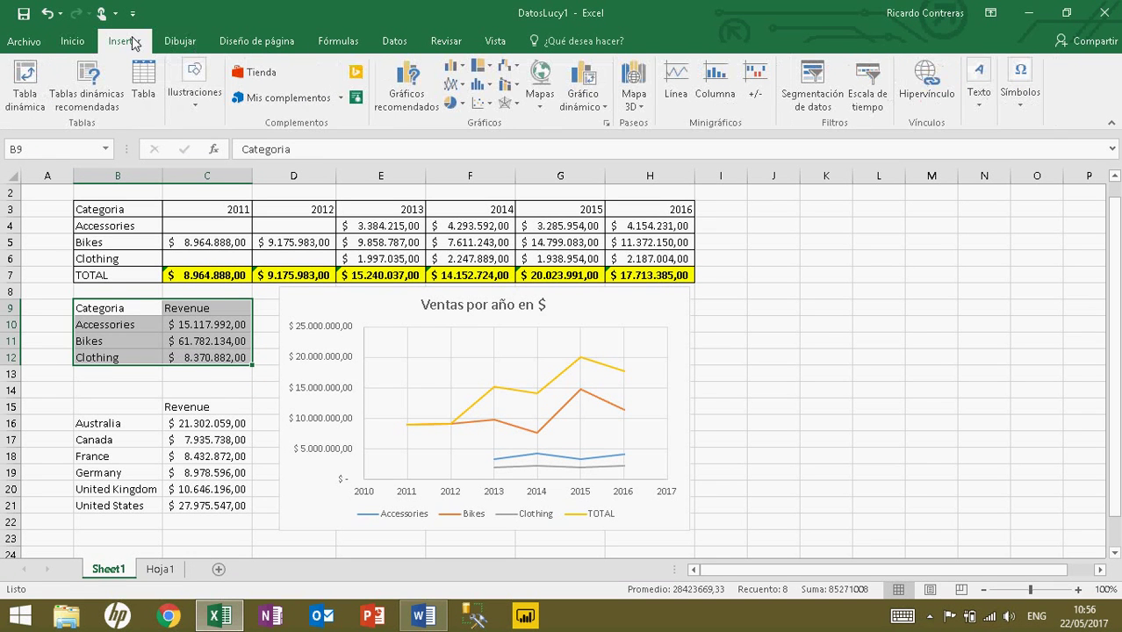
left_click(453, 103)
left_click(468, 154)
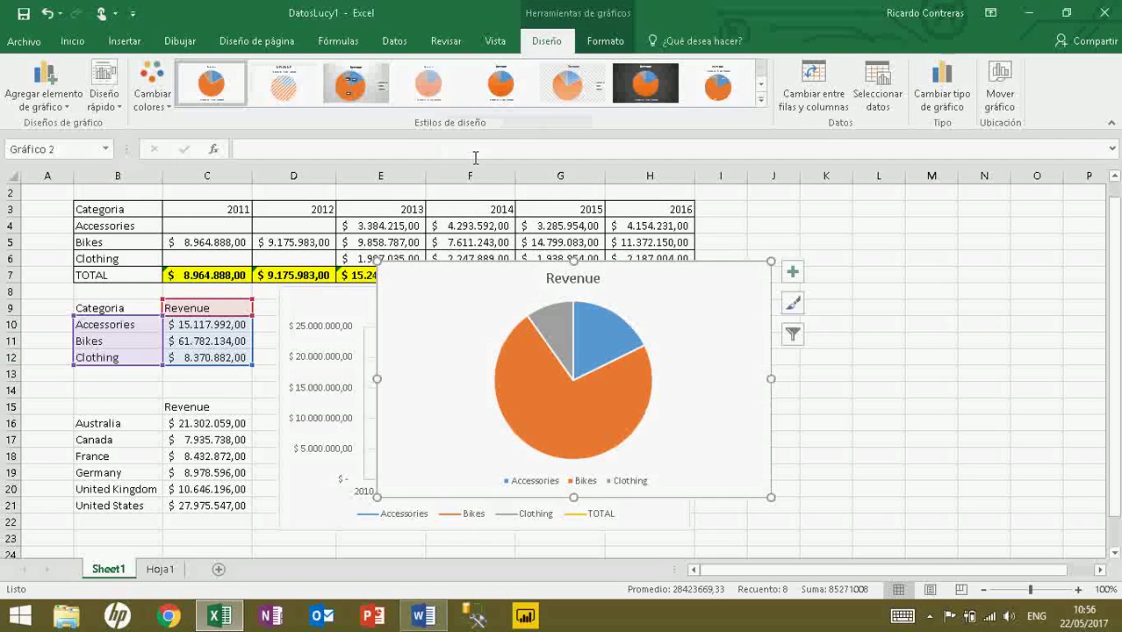
left_click_drag(726, 325, 992, 351)
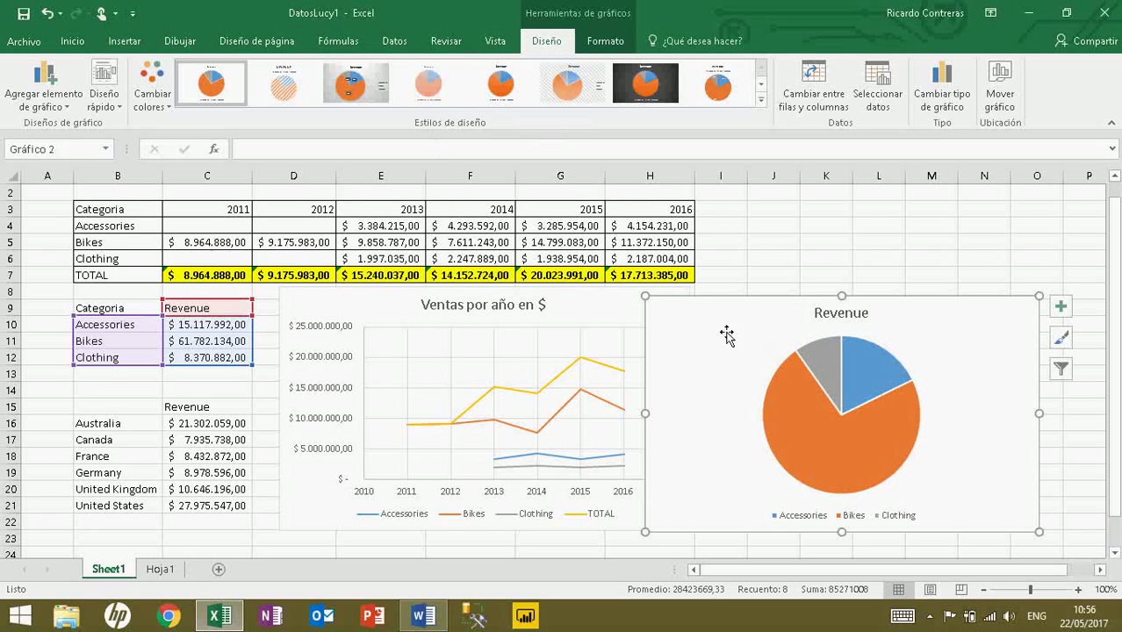
mouse_move(680, 318)
left_mouse_down()
mouse_move(714, 321)
mouse_move(720, 305)
left_mouse_up()
left_click(771, 244)
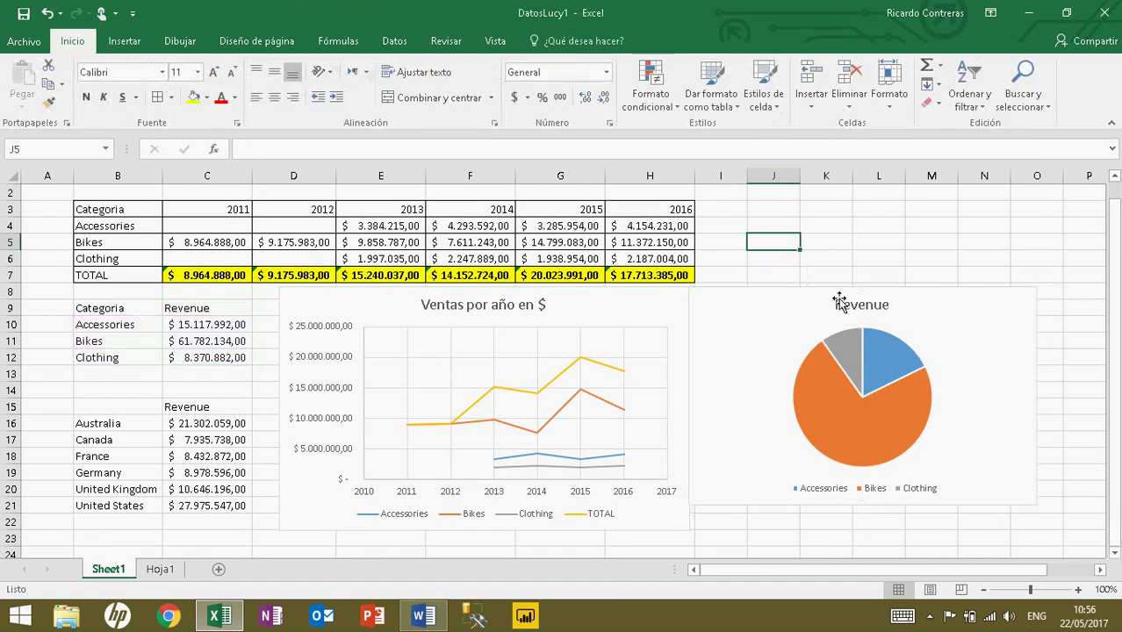
Rename the pie chart title to 'Ventas por categoria'.
left_click(847, 309)
double_click(855, 312)
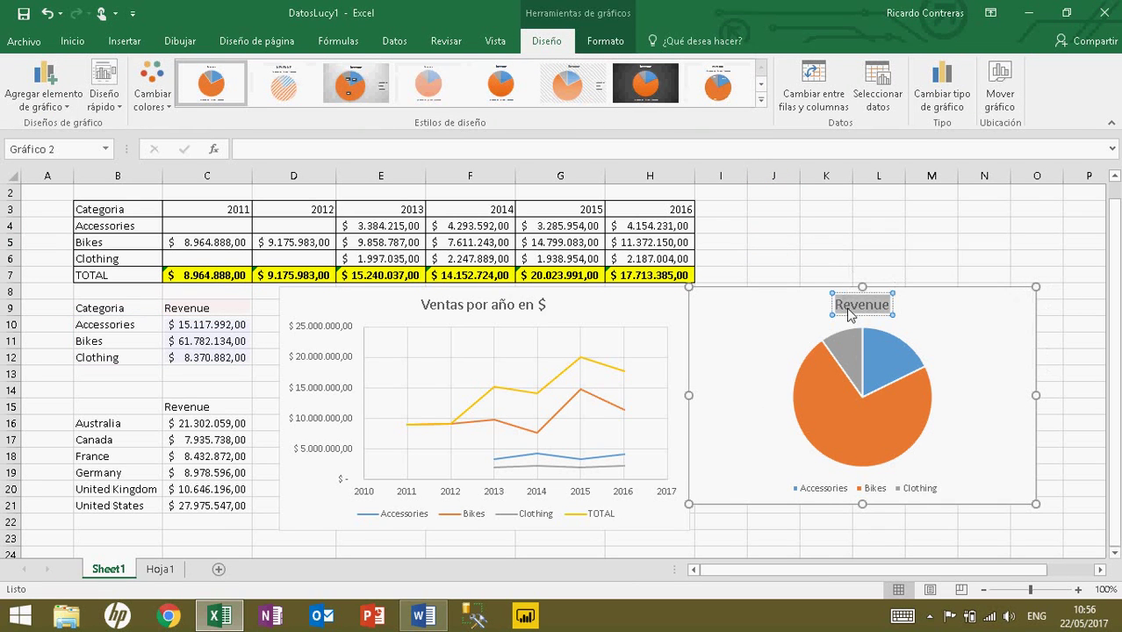
type("Ventas por categoria")
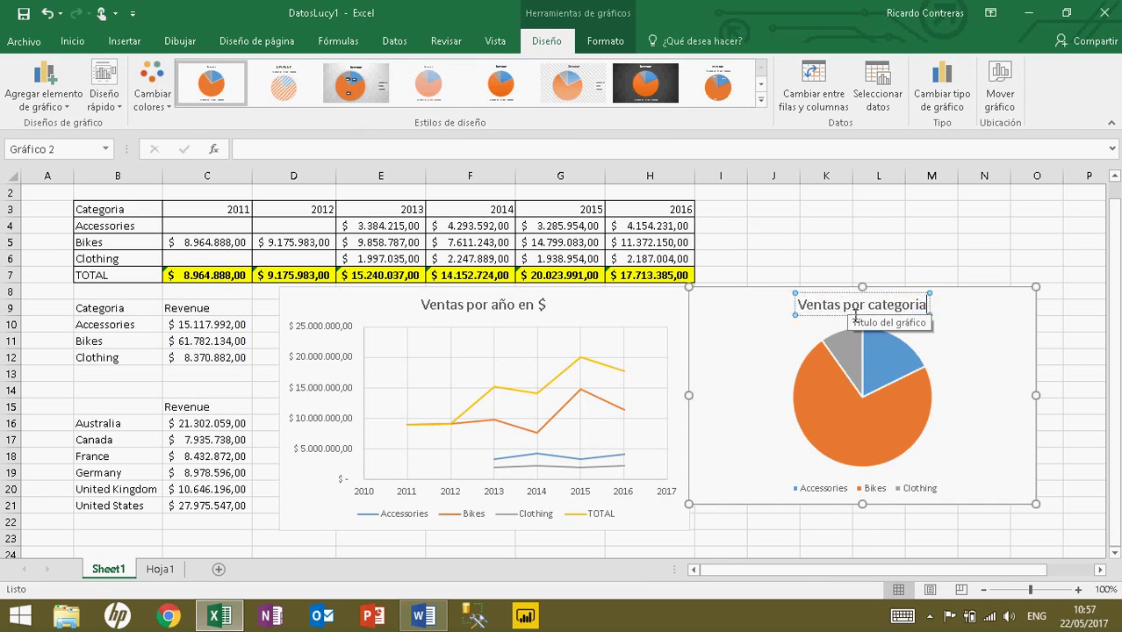
left_click(845, 230)
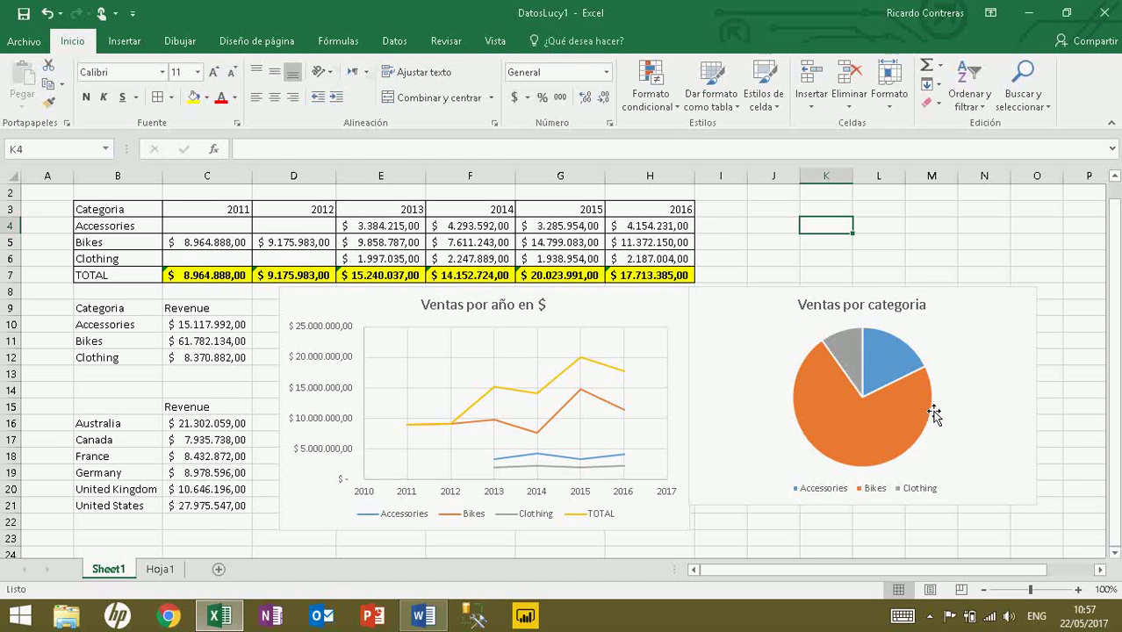
Select the category pie chart and nudge it slightly up and to the right.
left_click(909, 369)
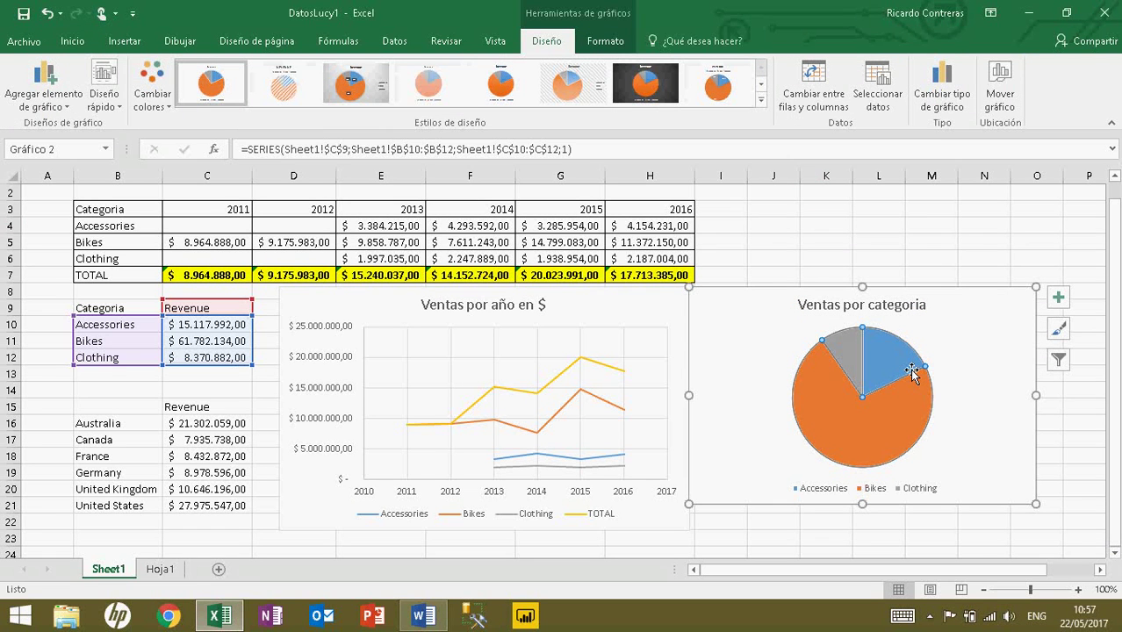
left_click(1001, 376)
right_click(992, 367)
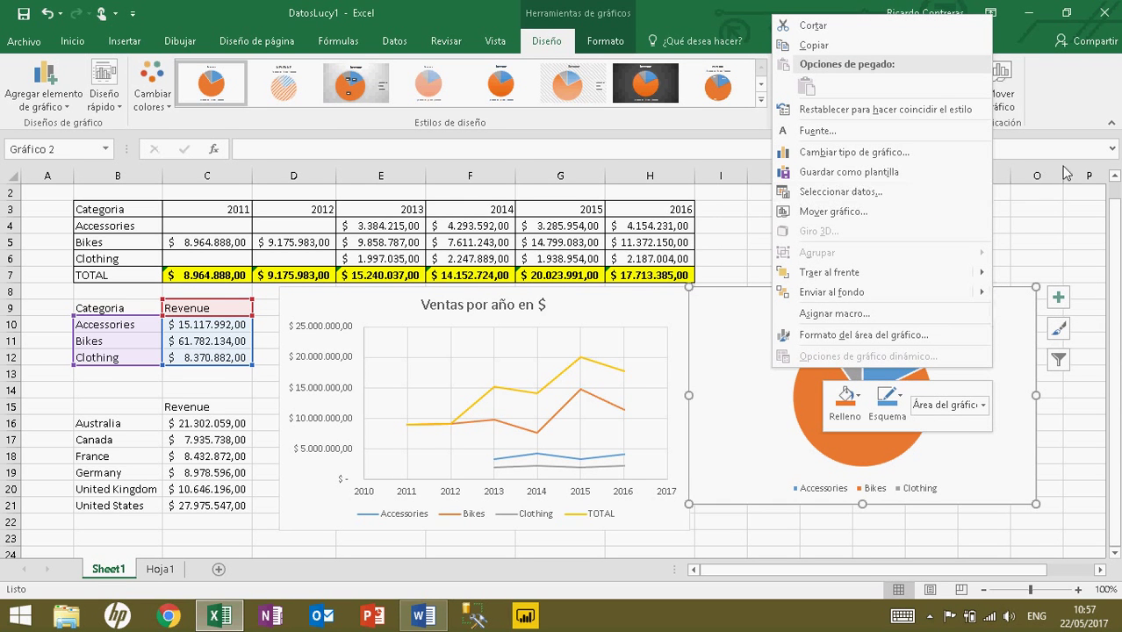
left_click(1056, 219)
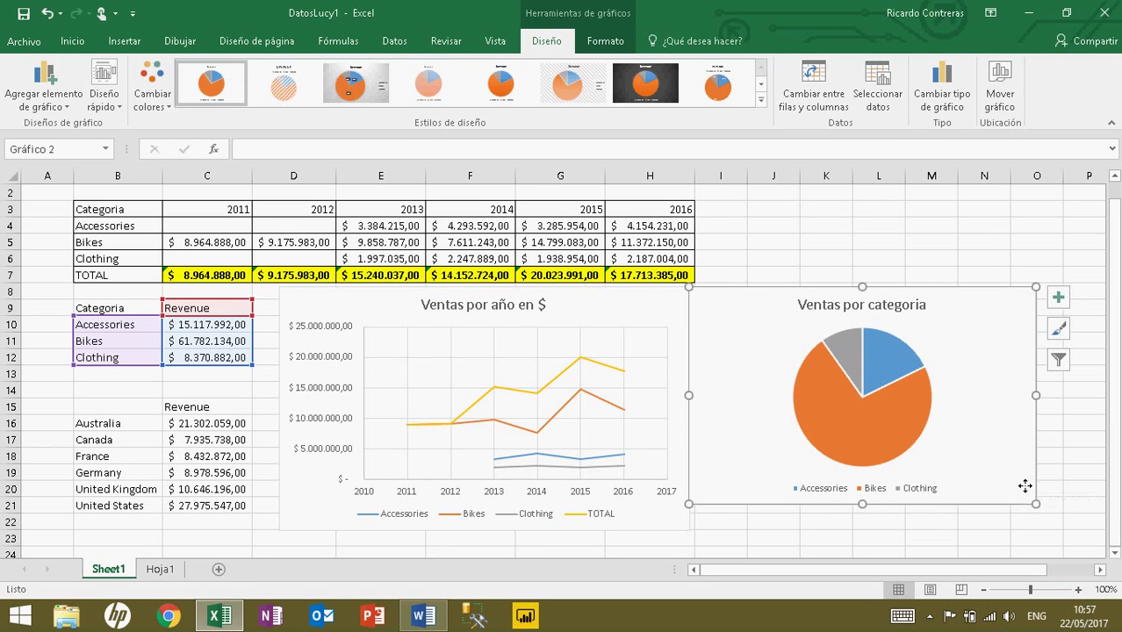
left_click_drag(1024, 485, 1033, 482)
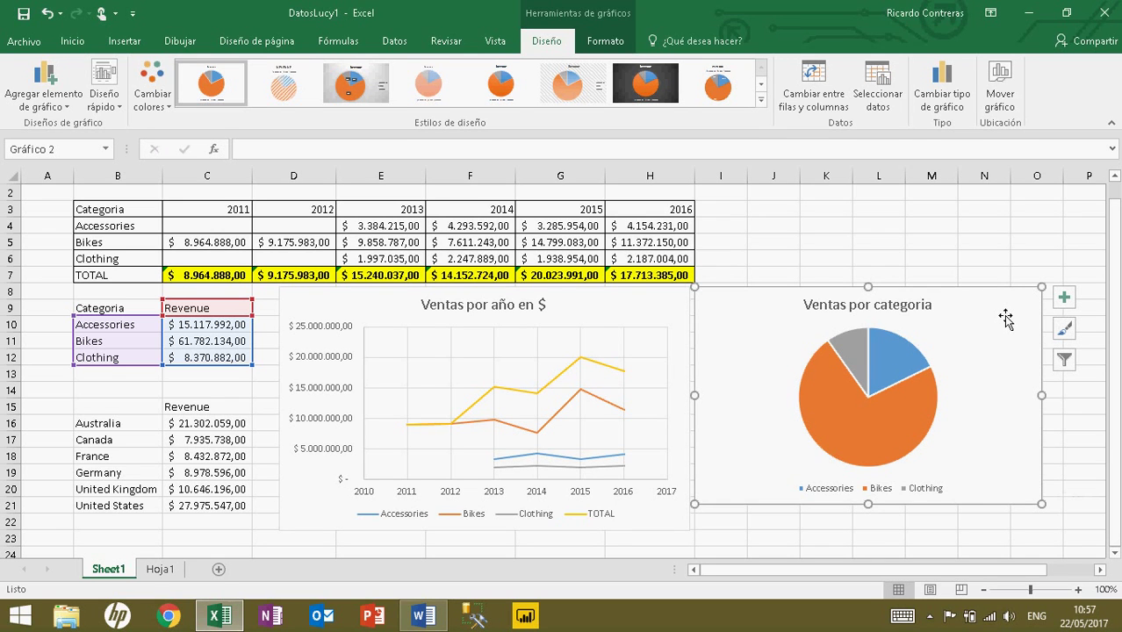
Preview the hatched and grey gradient styles, then apply chart style 5 with percentages and bold title.
left_click(295, 85)
left_click(347, 90)
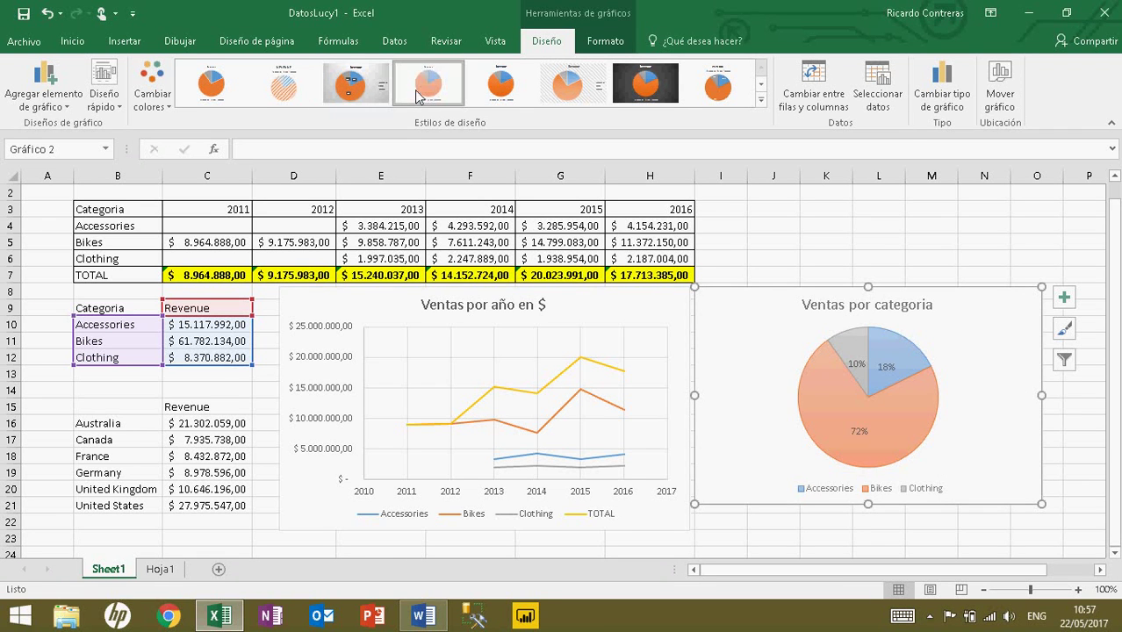
left_click(496, 92)
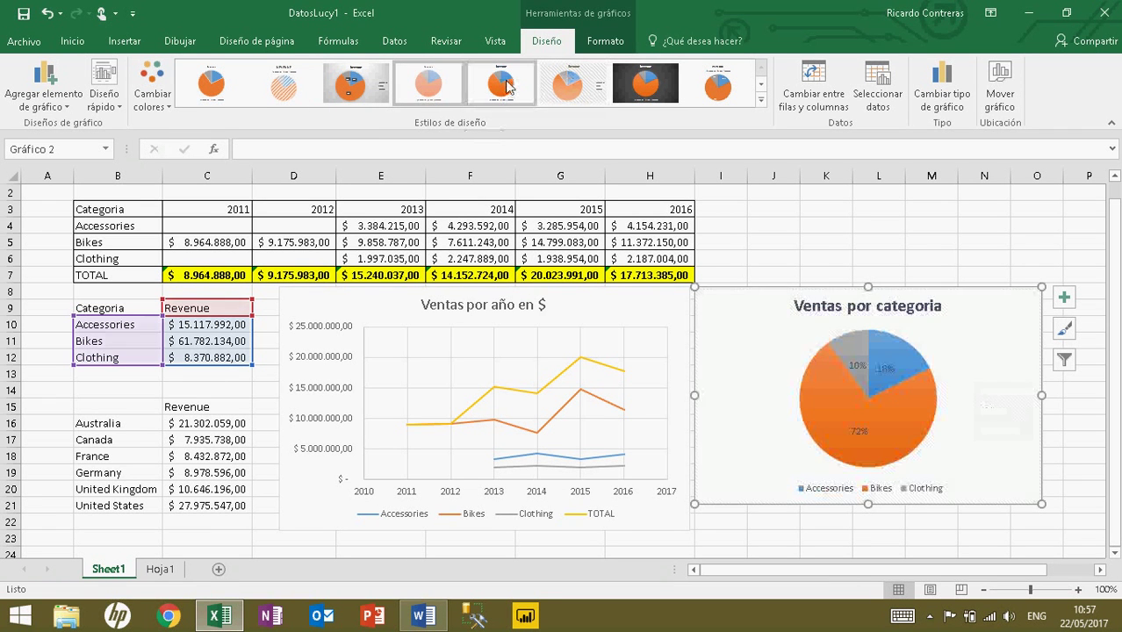
left_click(837, 226)
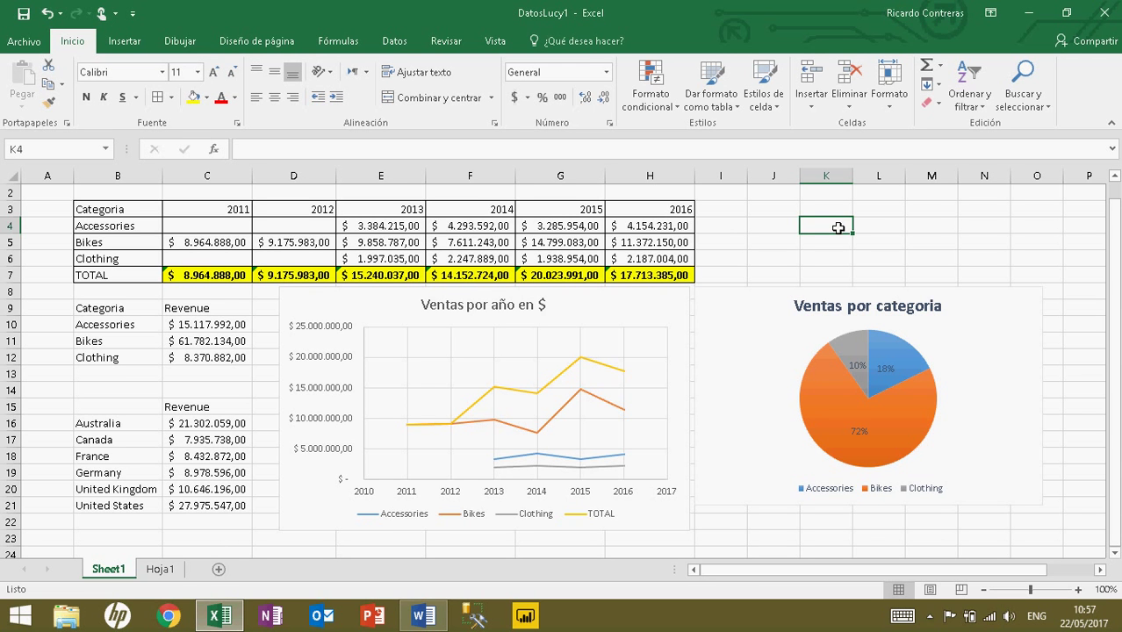
Scroll down and select cell B15 above the country revenue list.
left_click(883, 246)
left_click_drag(1115, 260, 1115, 299)
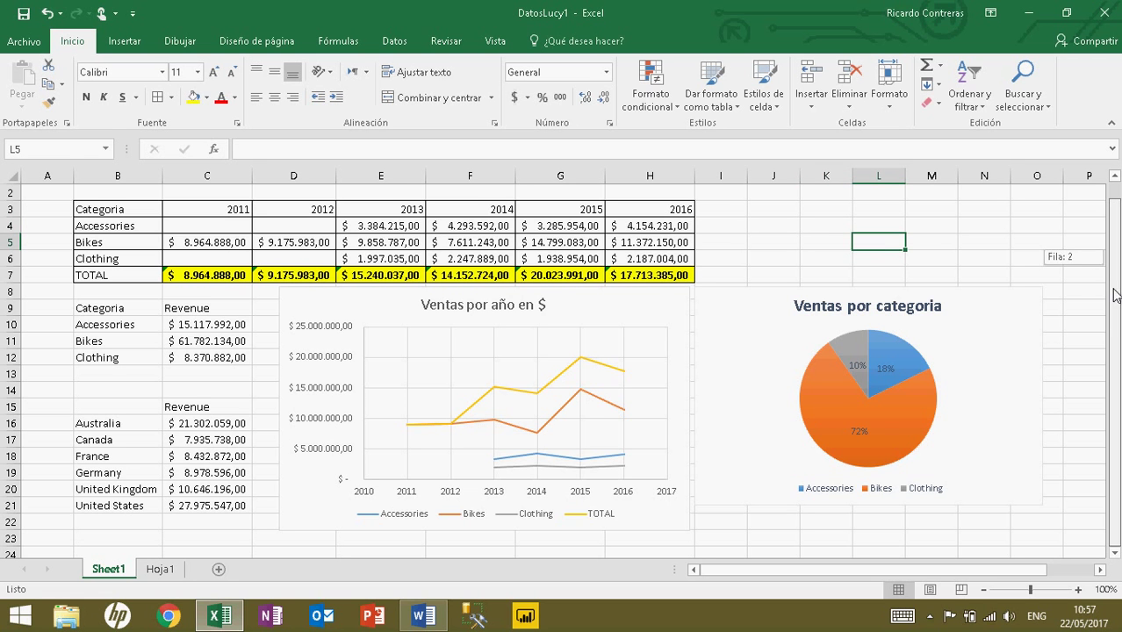
left_click(1116, 555)
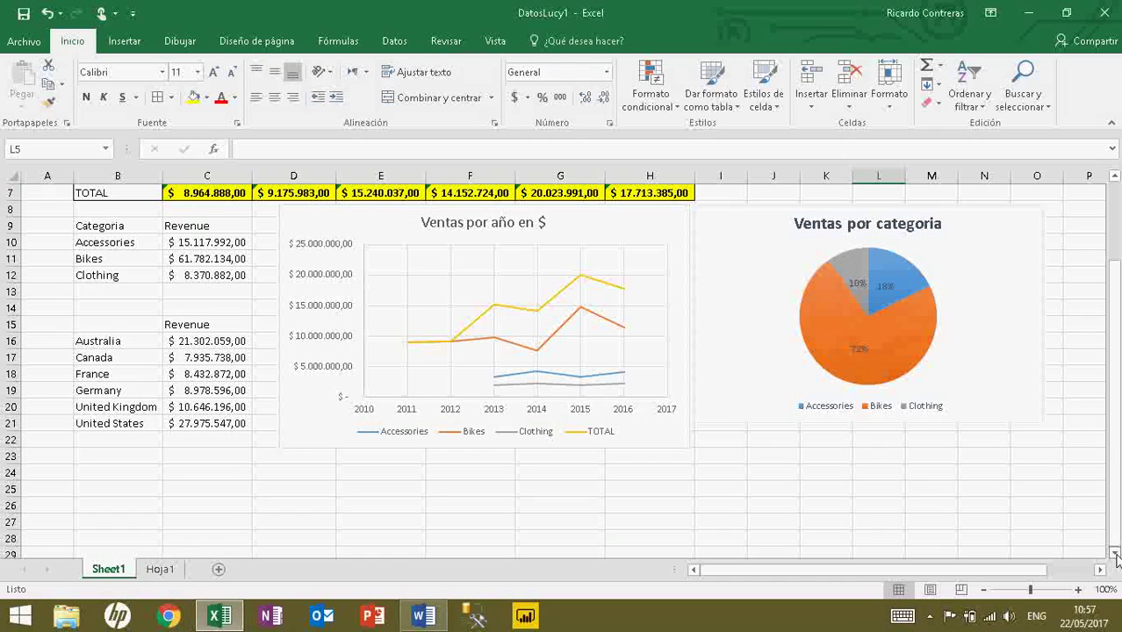
left_click(142, 330)
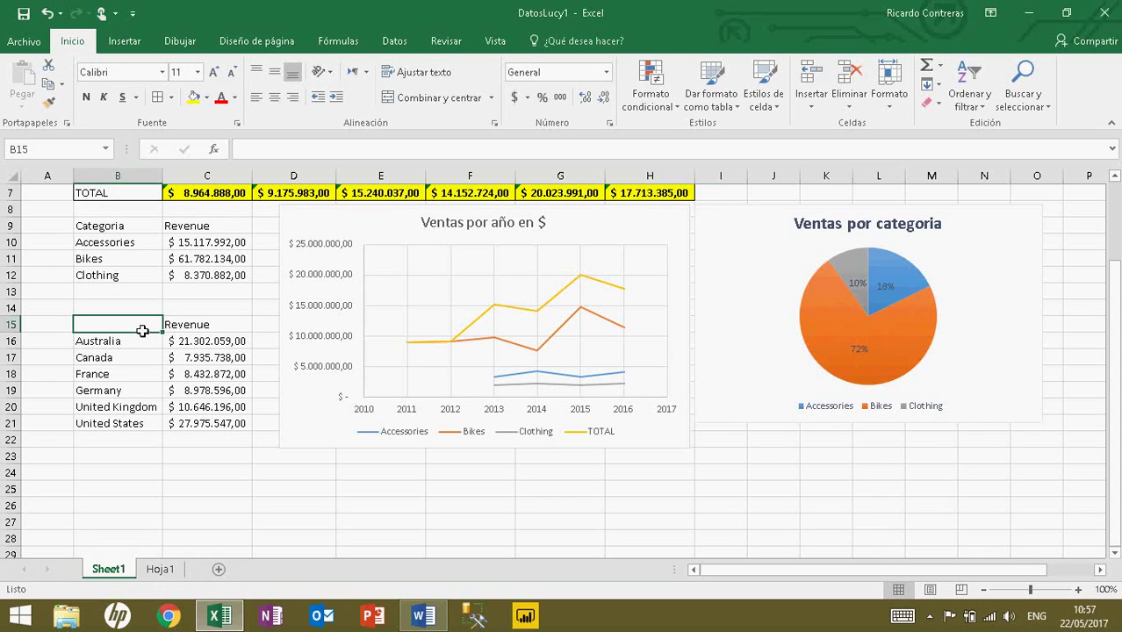
Enter the header 'Pais' in B15 and select the country revenue table B15:C21.
type("Pi")
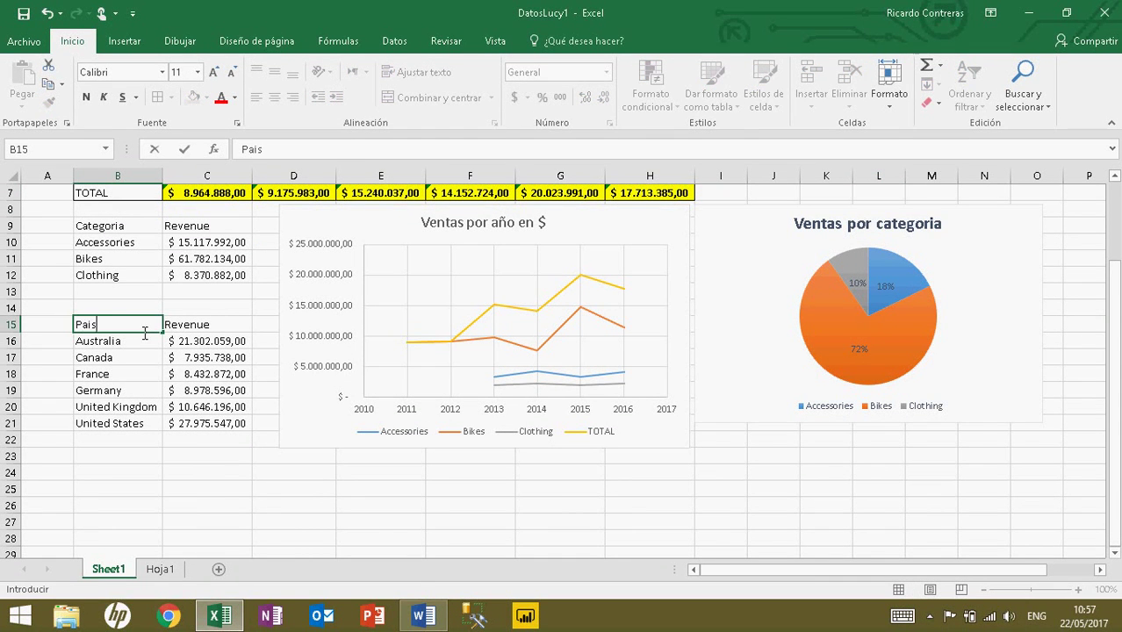
key("Return")
left_click_drag(142, 330, 201, 424)
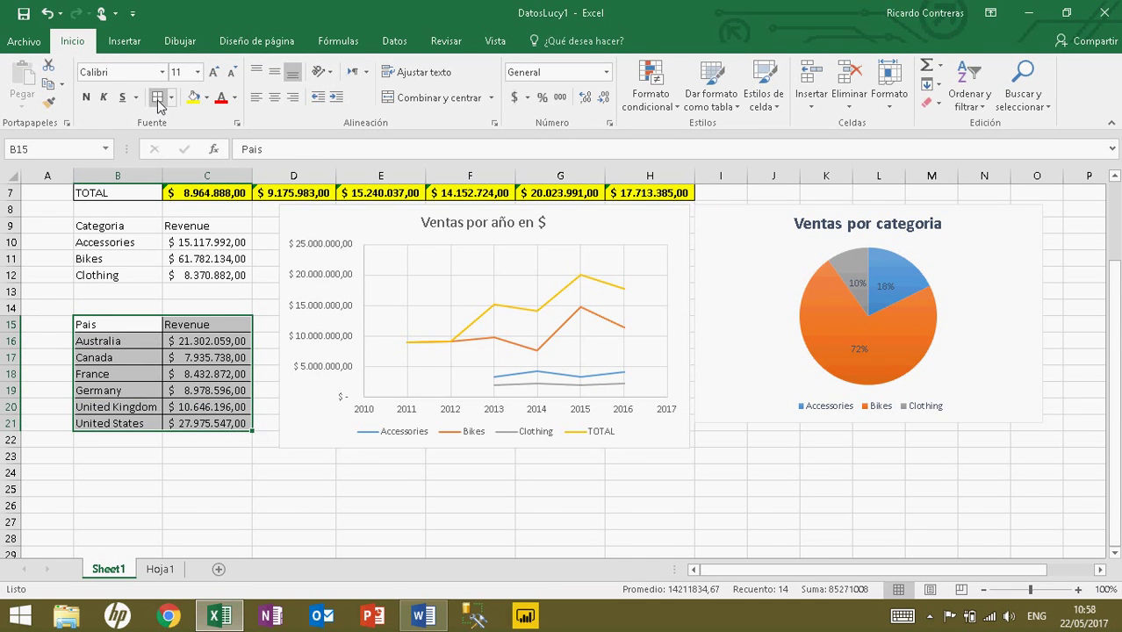
Select the category table B9:C12, then reselect the country table B15:C21 for charting.
left_click_drag(101, 226, 184, 276)
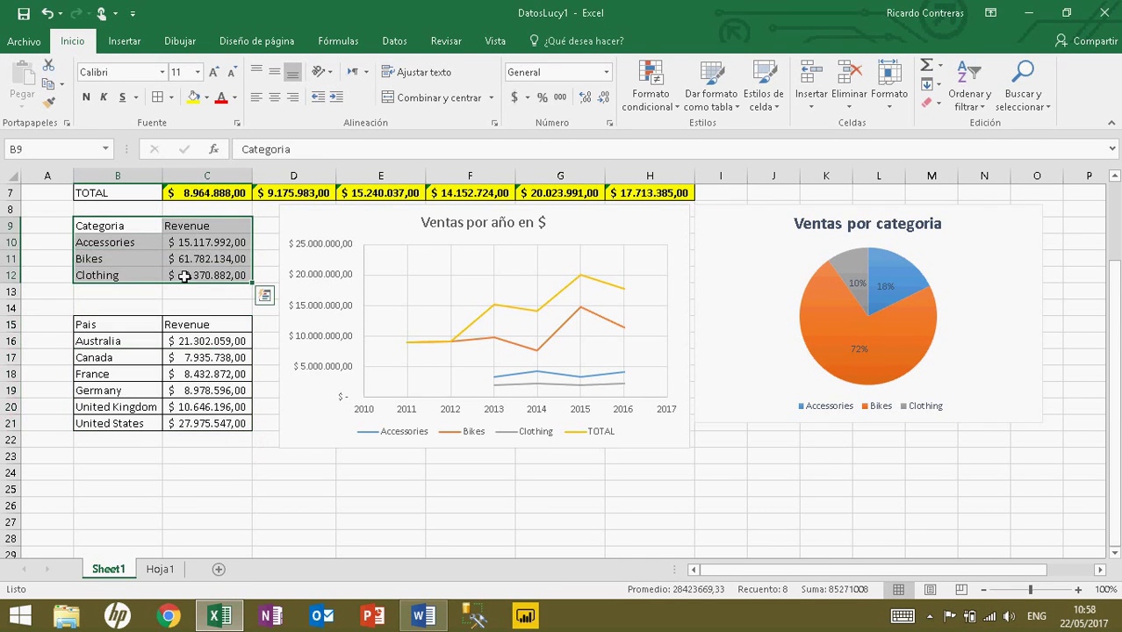
double_click(184, 276)
double_click(185, 276)
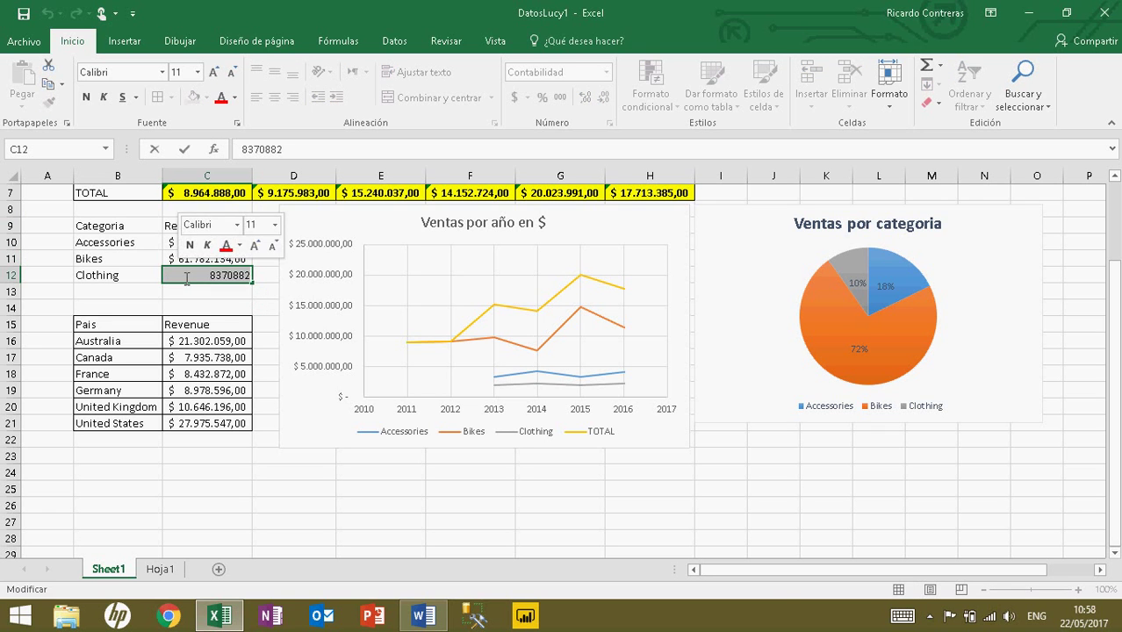
key("Escape")
left_click_drag(138, 226, 189, 277)
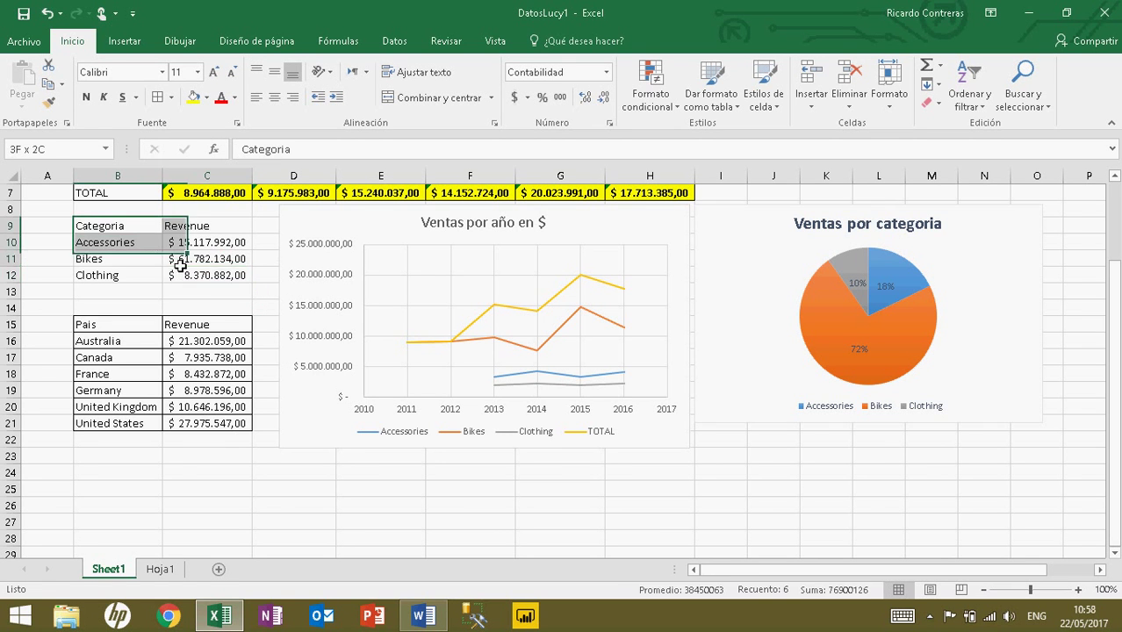
left_click_drag(150, 324, 201, 425)
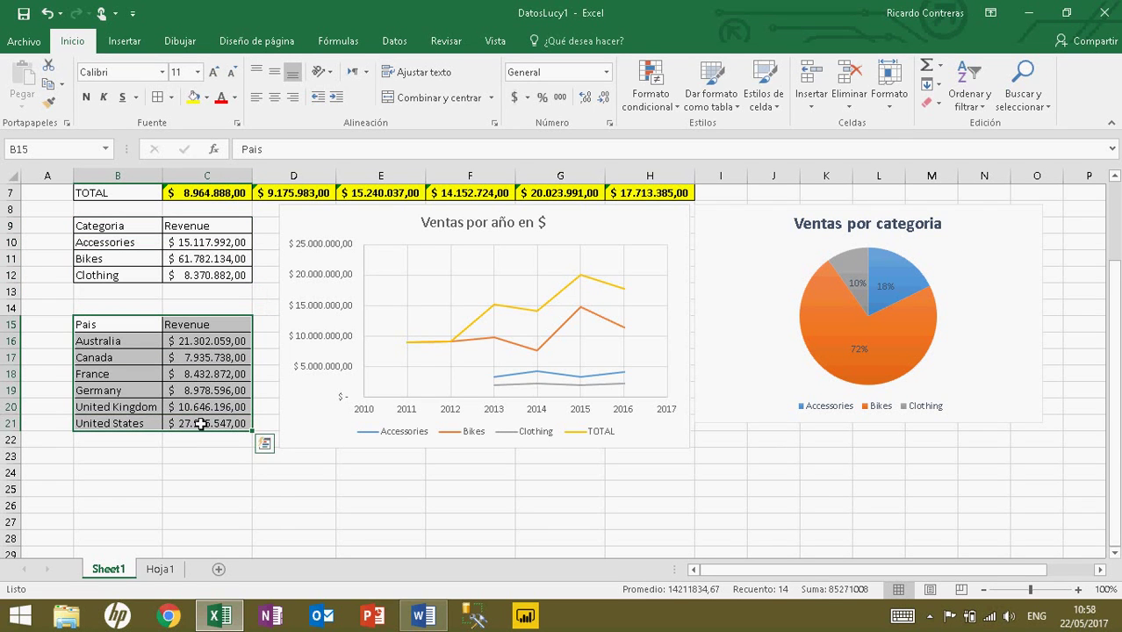
left_click(125, 41)
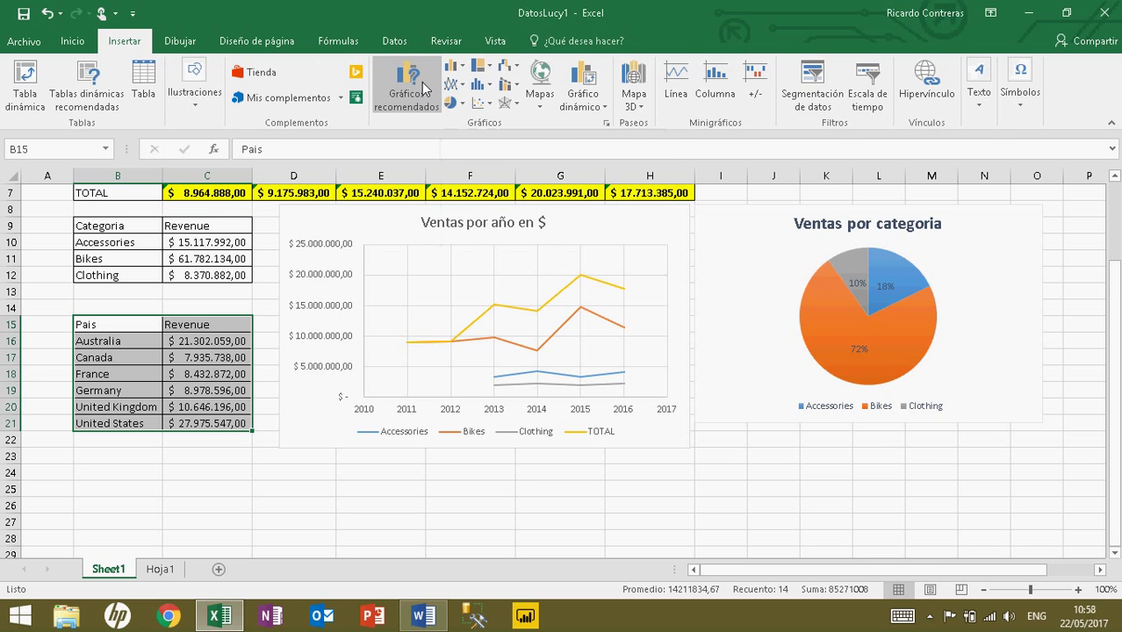
Insert a 2D clustered bar chart of country revenue and place it below the line chart.
left_click(462, 68)
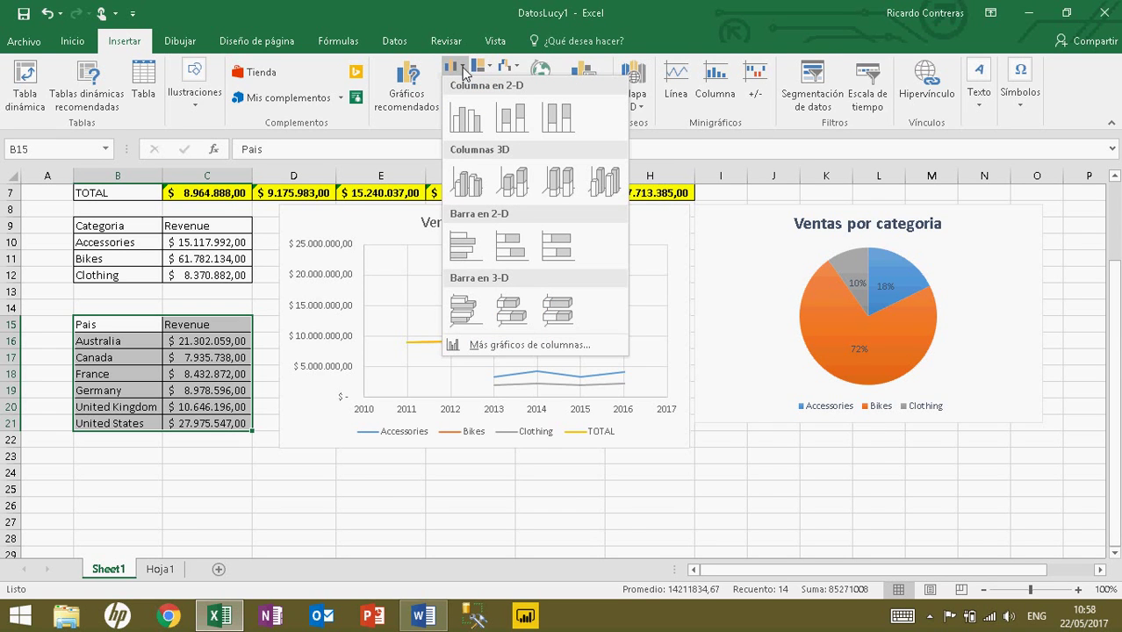
left_click(535, 254)
left_click_drag(753, 300, 655, 483)
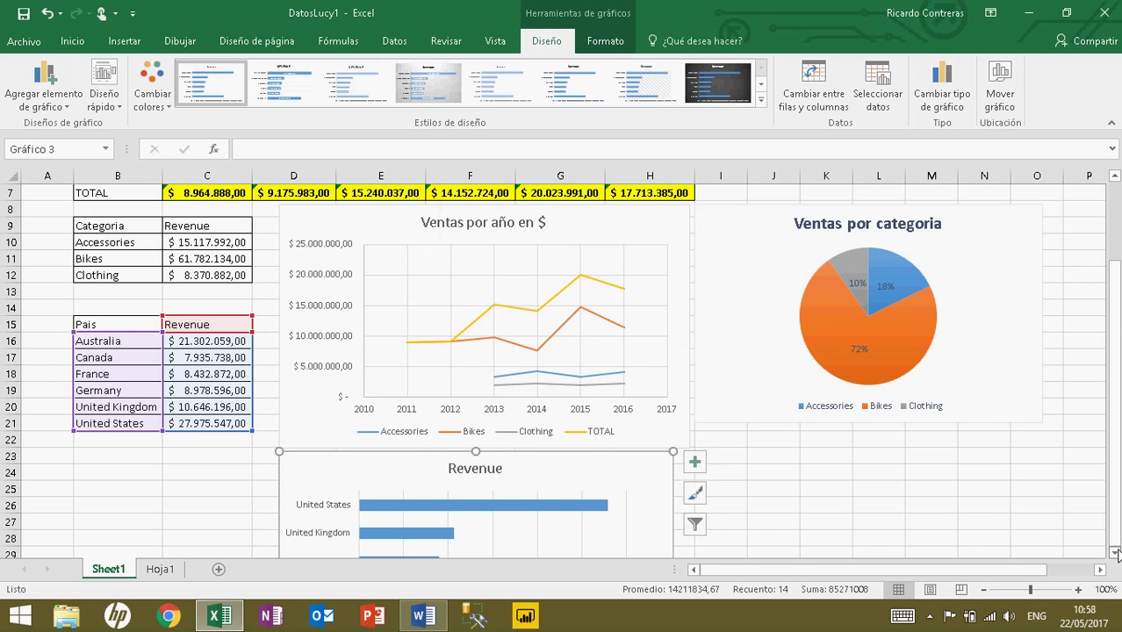
Widen the bar chart to the right and select its title for editing.
left_click(1115, 553)
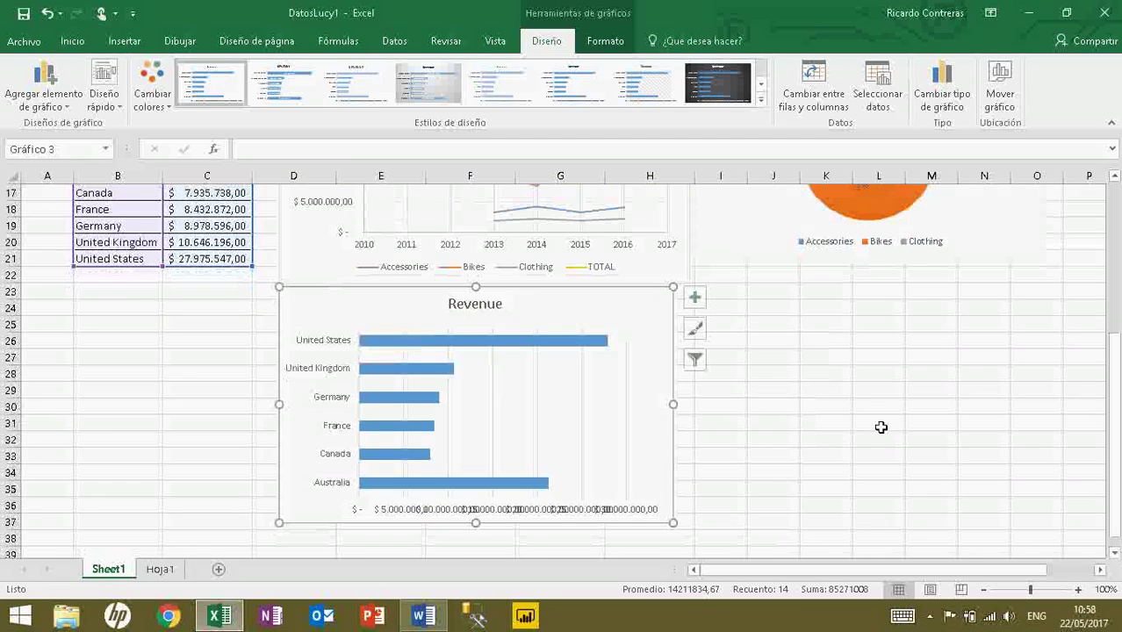
left_click_drag(674, 405, 1046, 390)
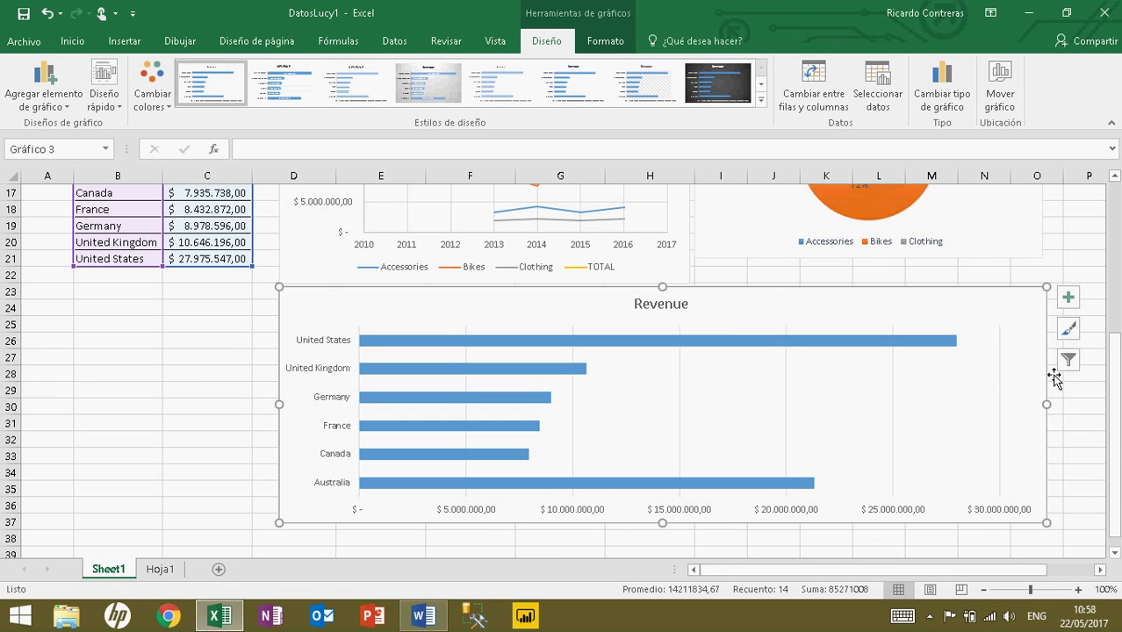
left_click(677, 318)
type("Ve")
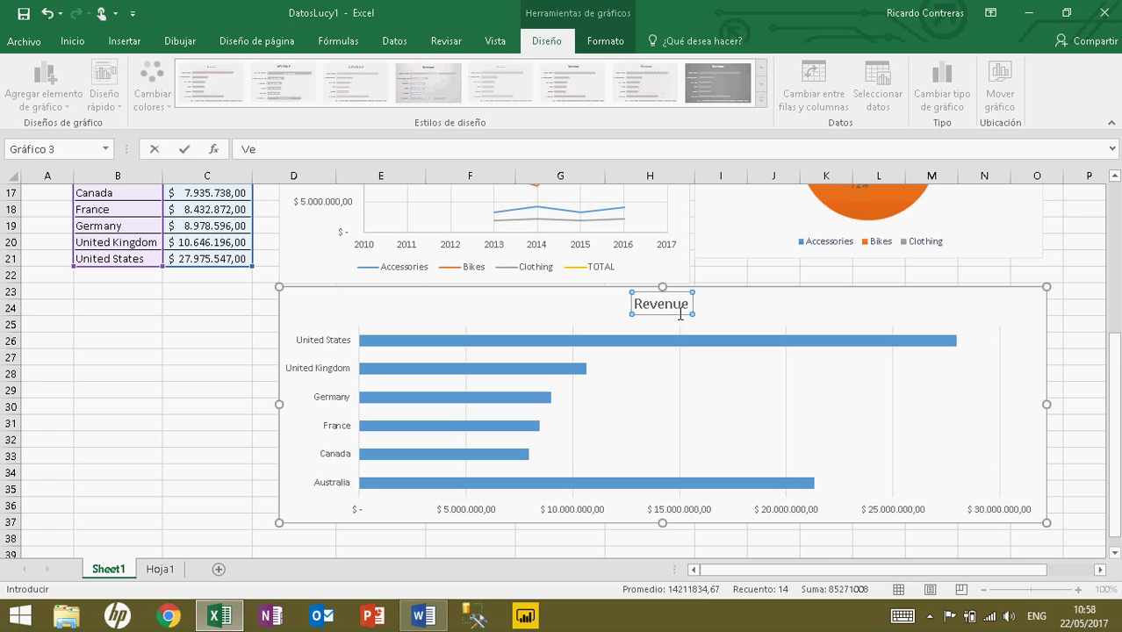
key("Return")
double_click(680, 314)
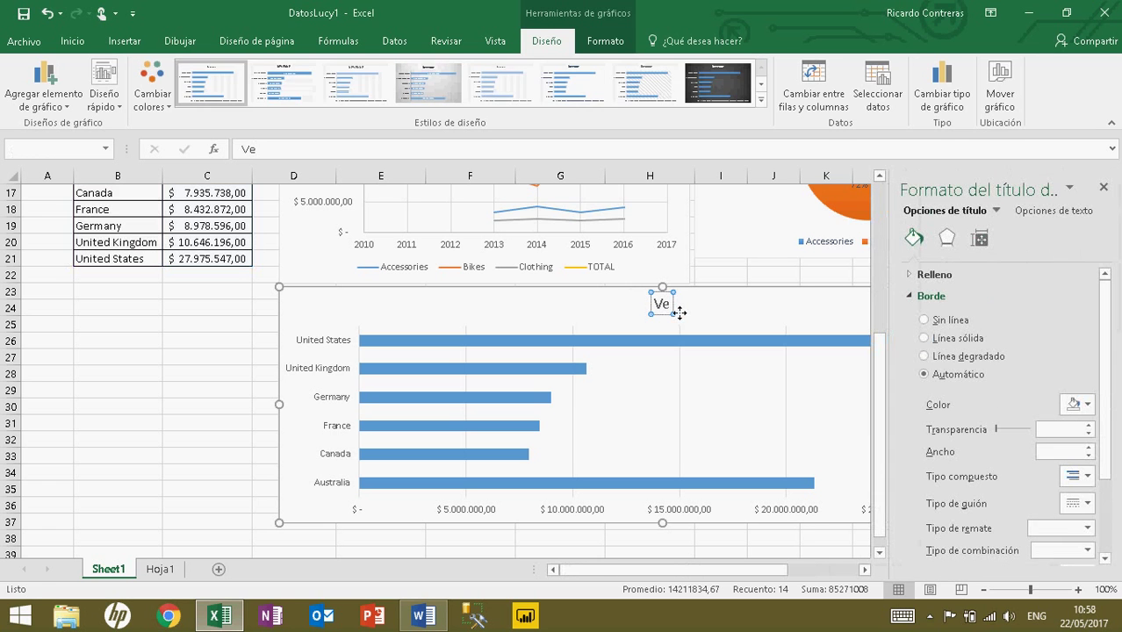
type("n")
key("Return")
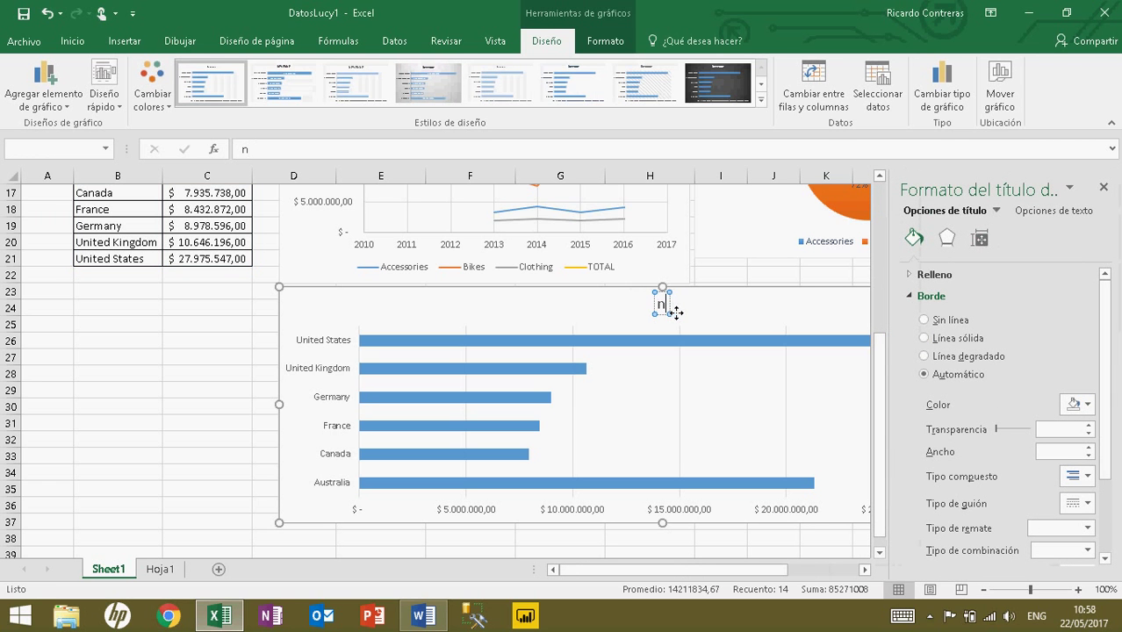
Type the title 'Ventas por pais' and close the Formato de forma pane.
type("Ventas por pais")
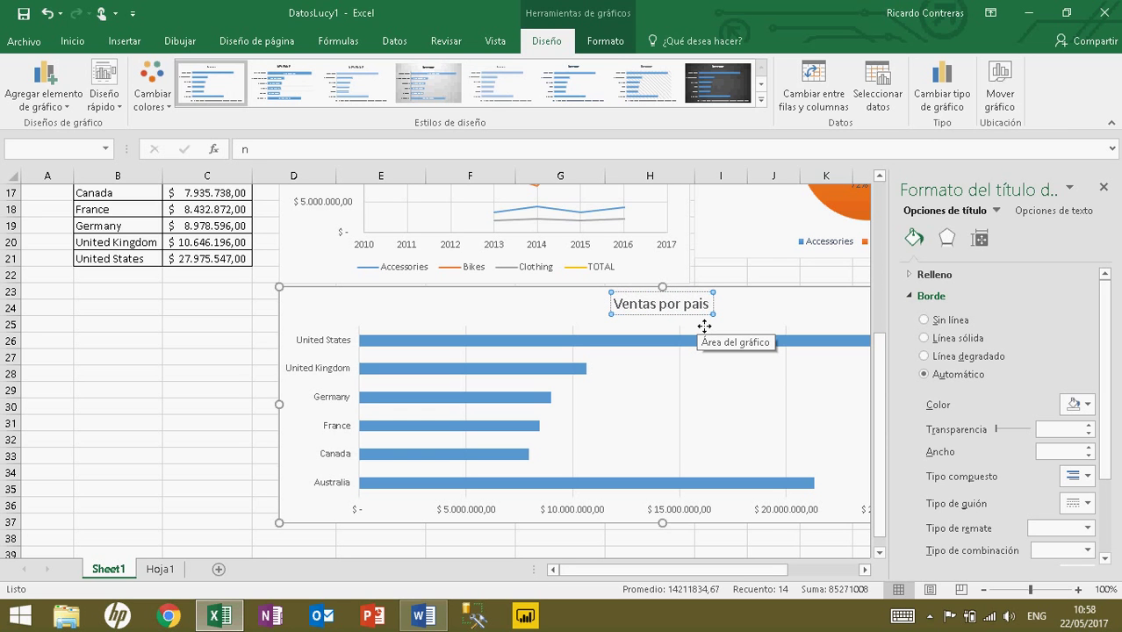
left_click(227, 360)
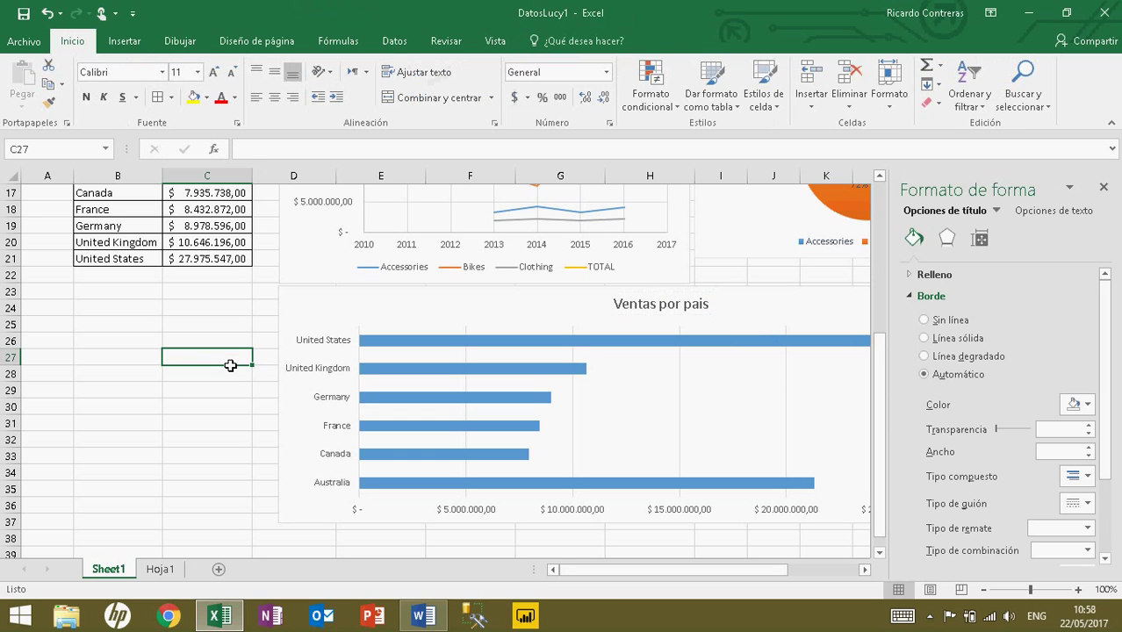
left_click(1104, 187)
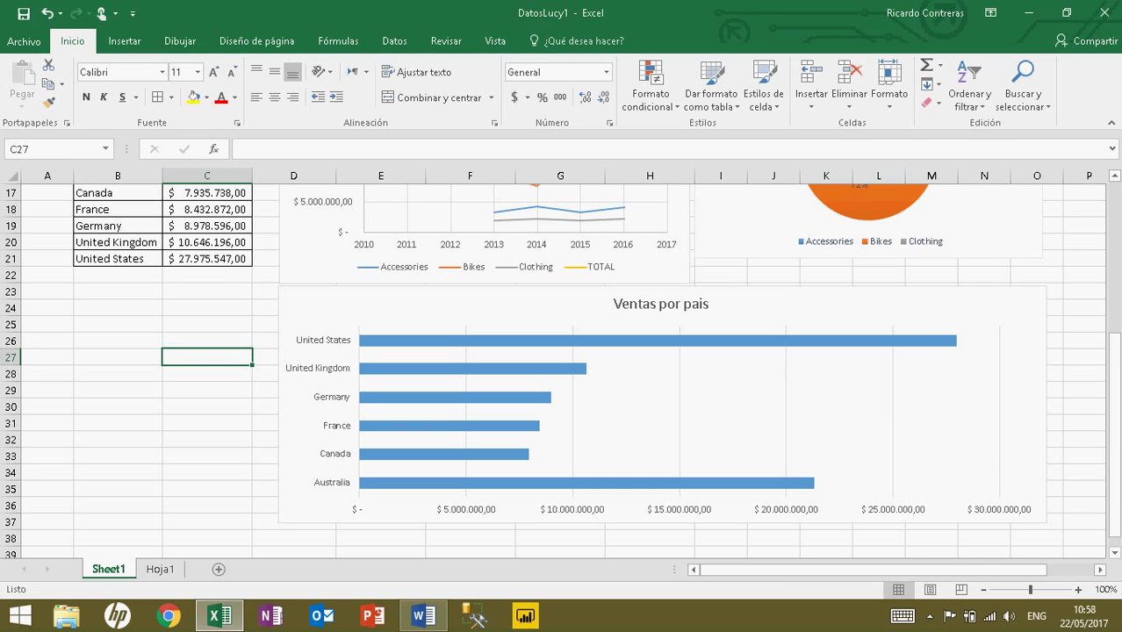
left_click(941, 342)
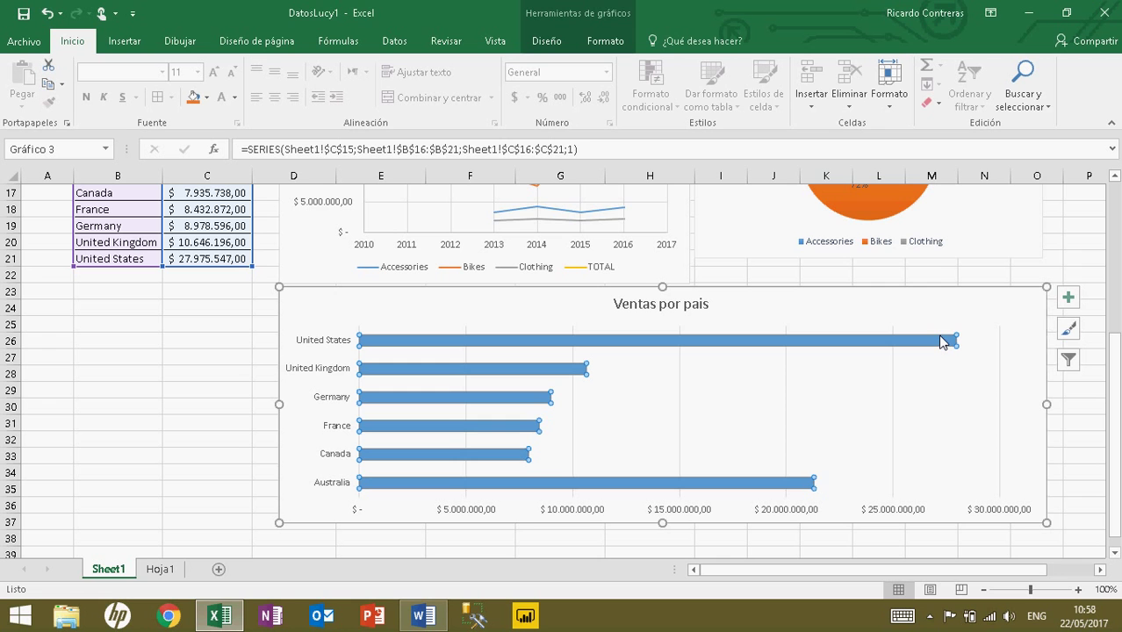
left_click(1073, 246)
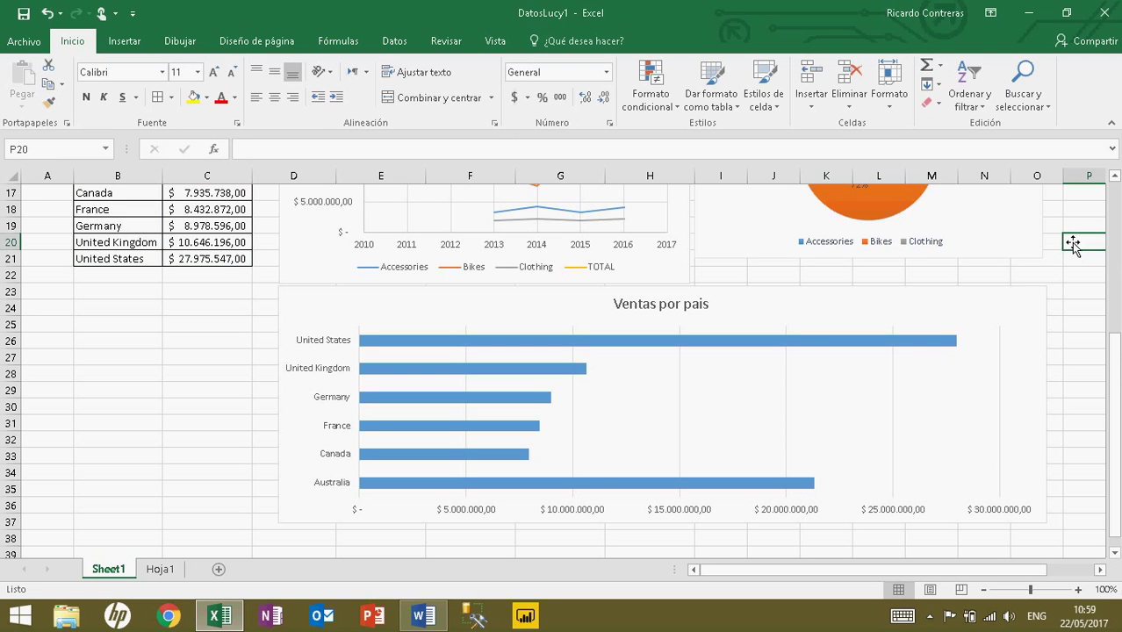
Sort the country table by Revenue from largest to smallest.
left_click_drag(1113, 376, 1113, 363)
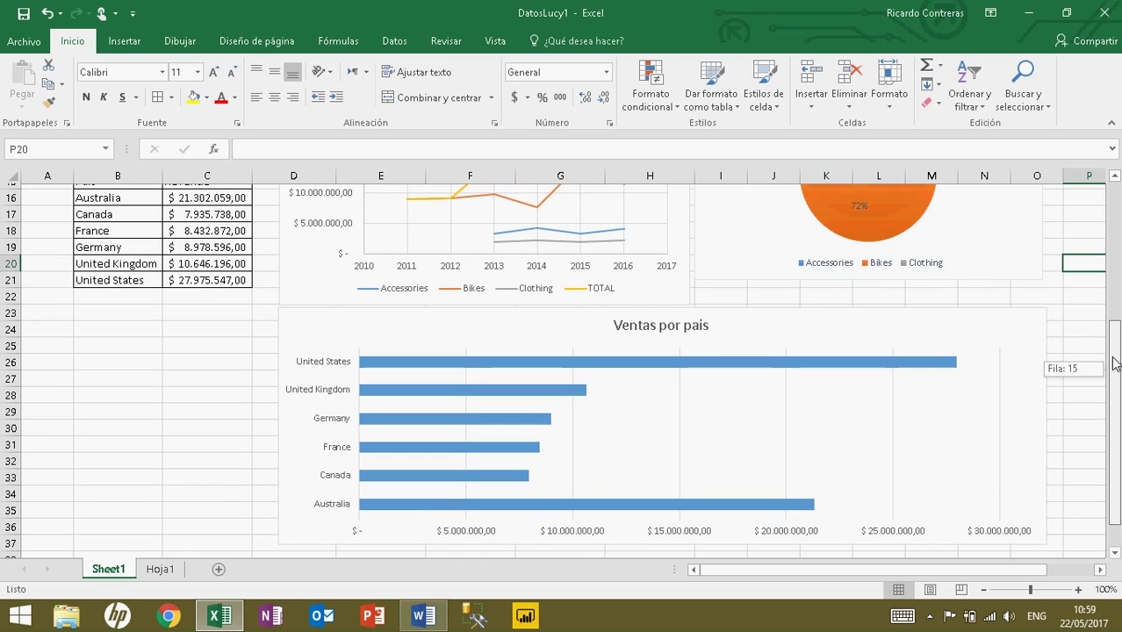
left_click_drag(1113, 363, 1119, 366)
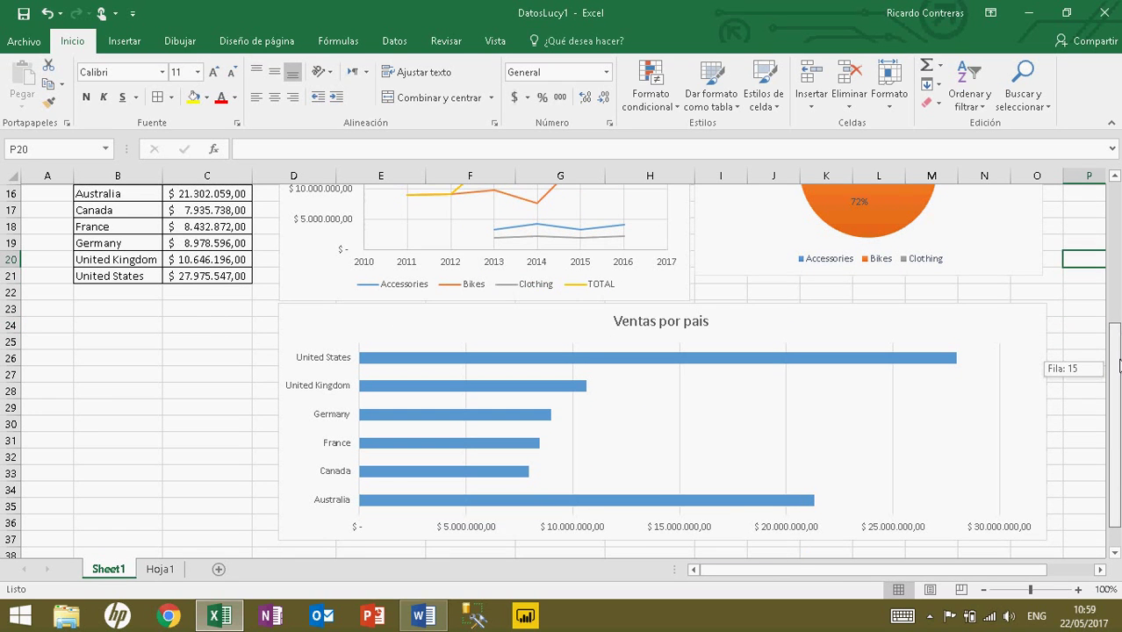
left_click_drag(1118, 365, 1117, 355)
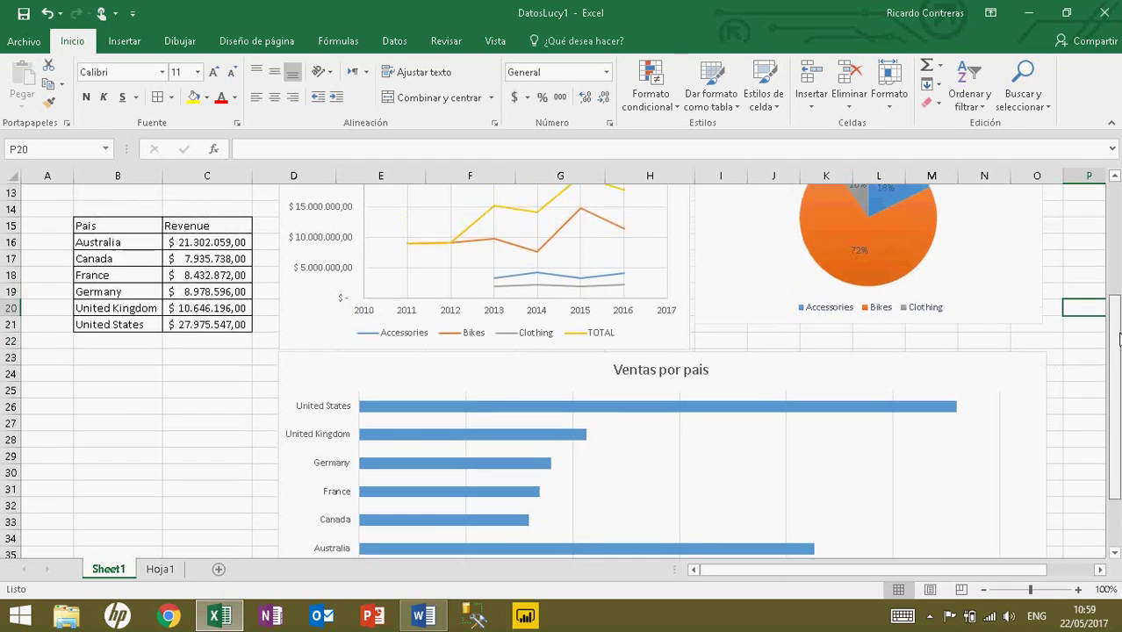
left_click(230, 237)
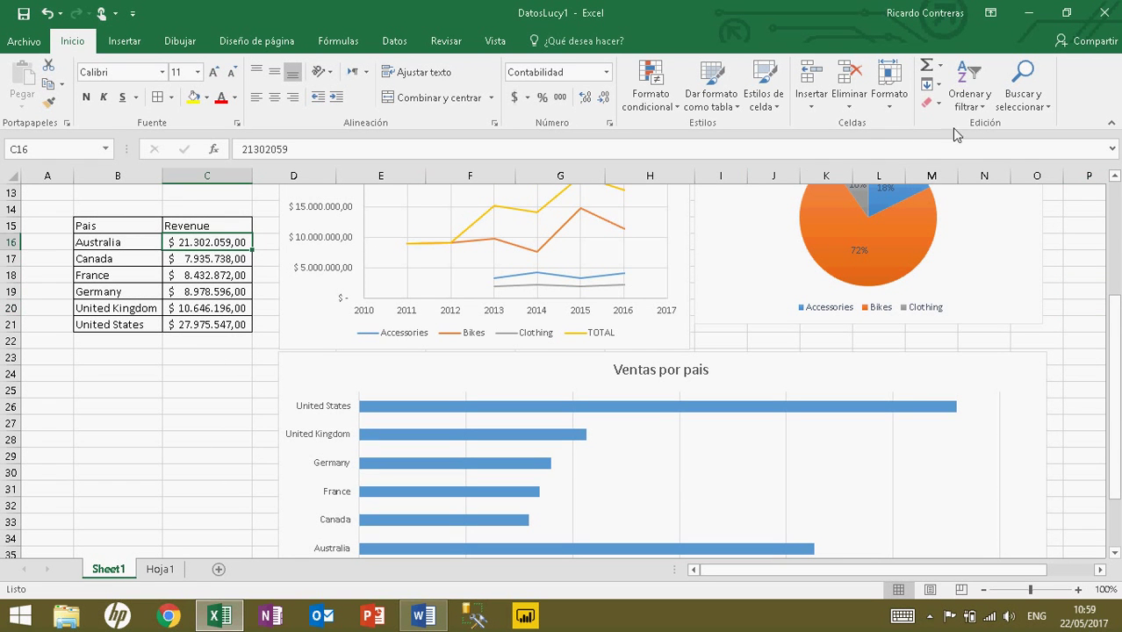
left_click(980, 114)
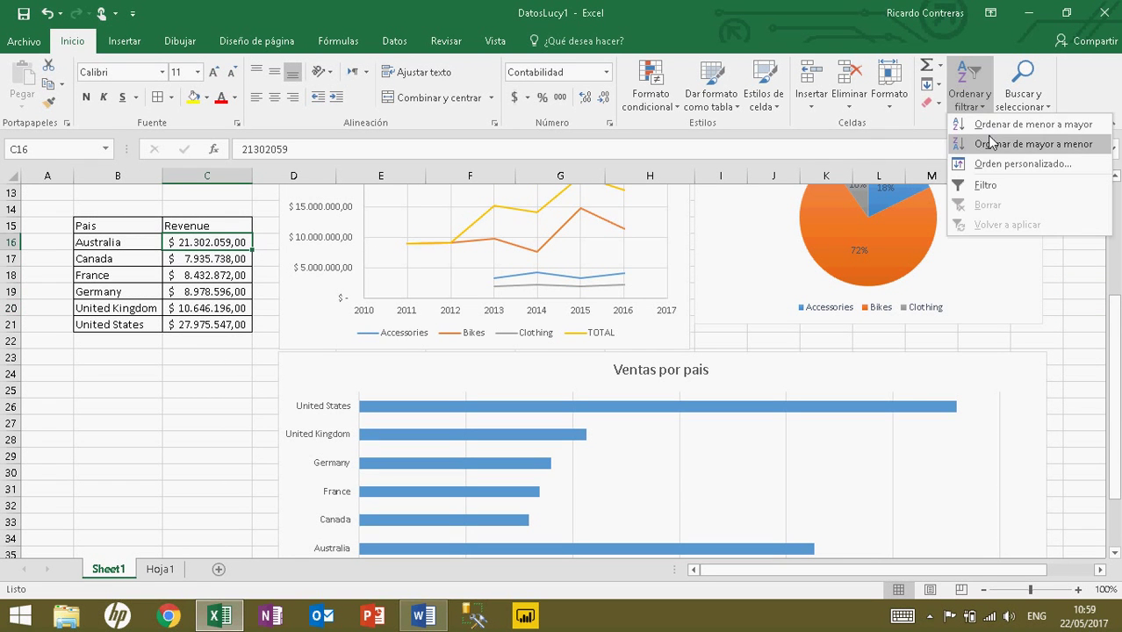
left_click(991, 143)
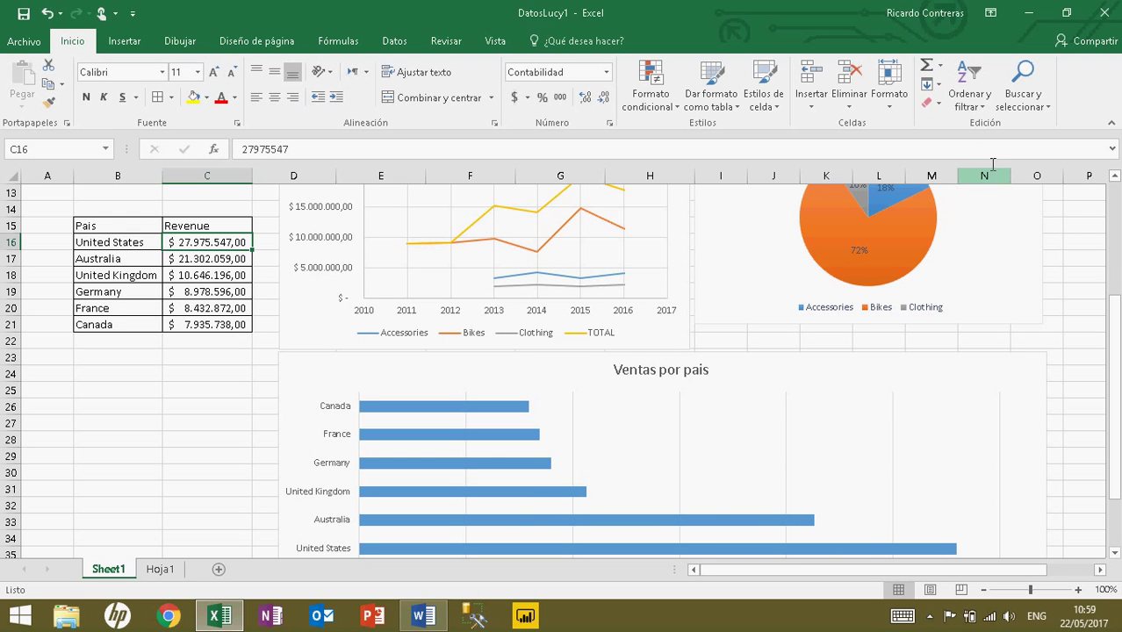
left_click(1090, 292)
left_click_drag(1111, 337, 1117, 385)
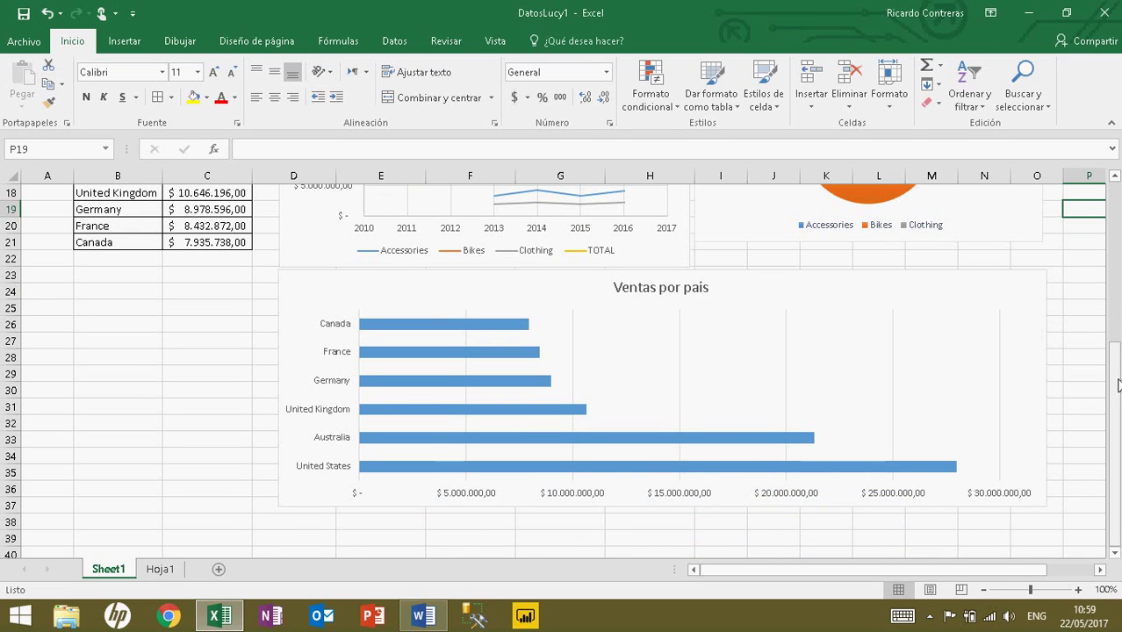
Add revenue data labels to every bar, from $ 7.935.738,00 to $ 27.975.547,00.
left_click(936, 469)
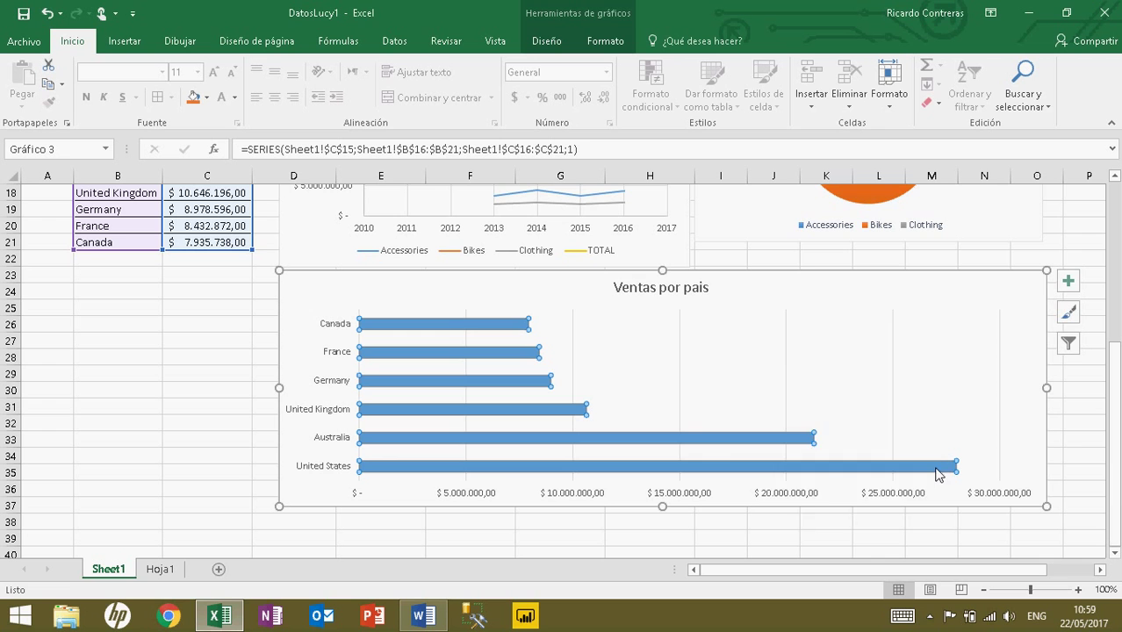
right_click(935, 474)
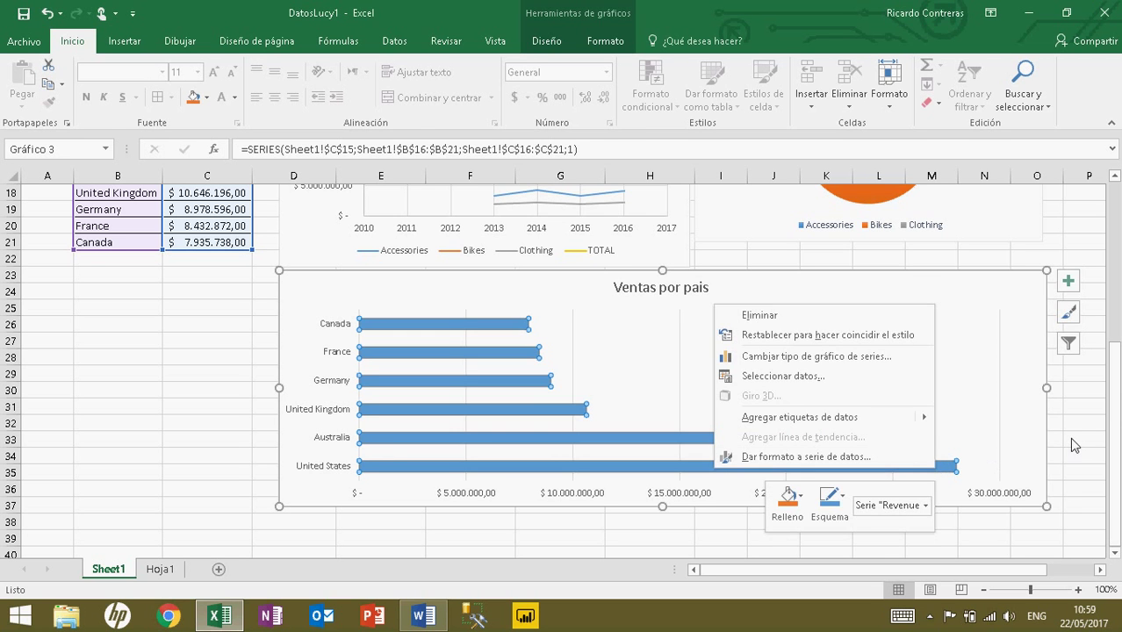
key("Escape")
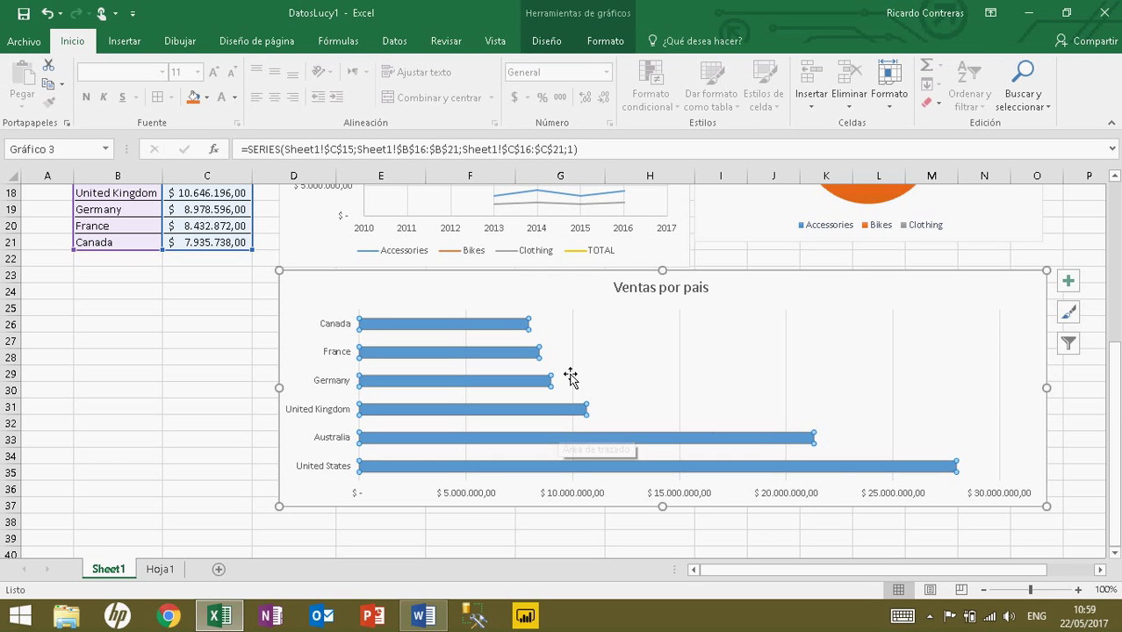
right_click(841, 468)
mouse_move(925, 417)
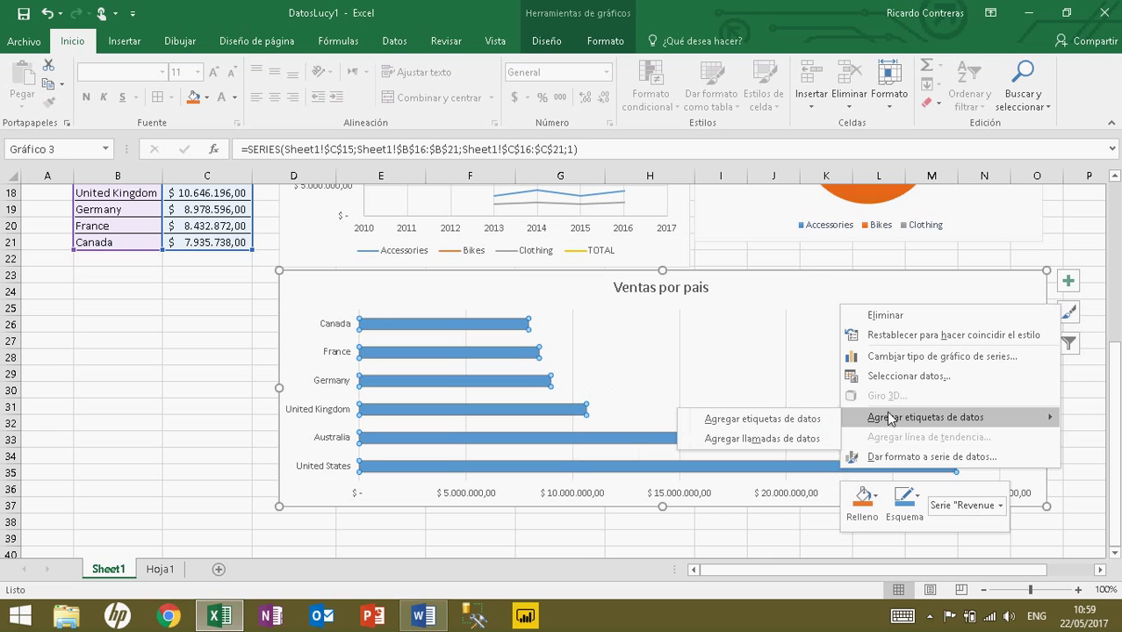
left_click(834, 420)
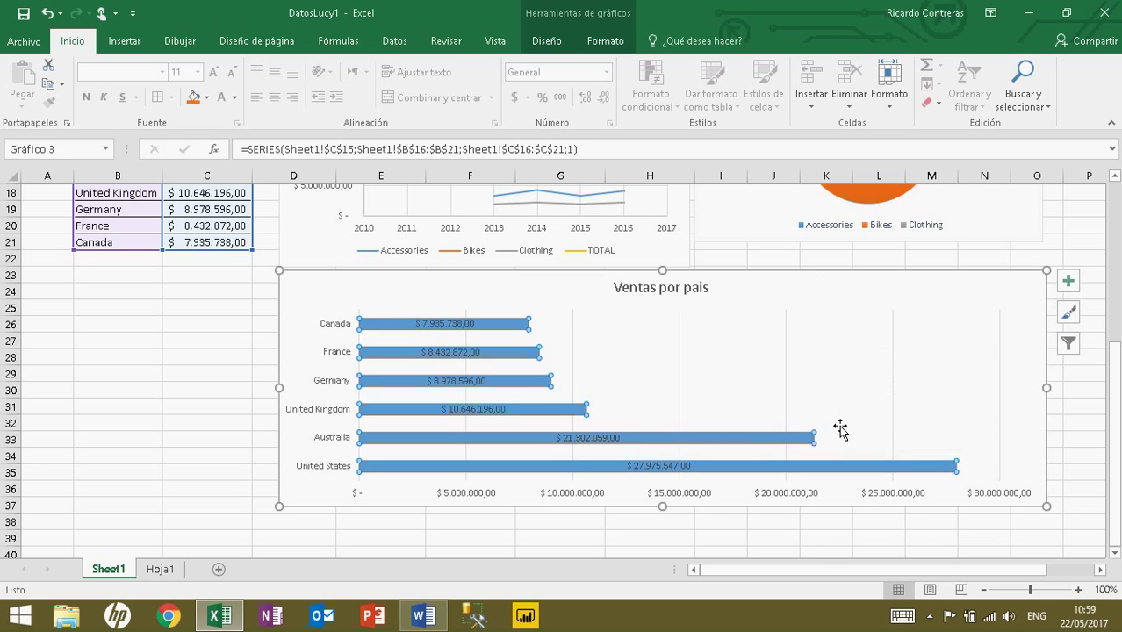
left_click(1097, 411)
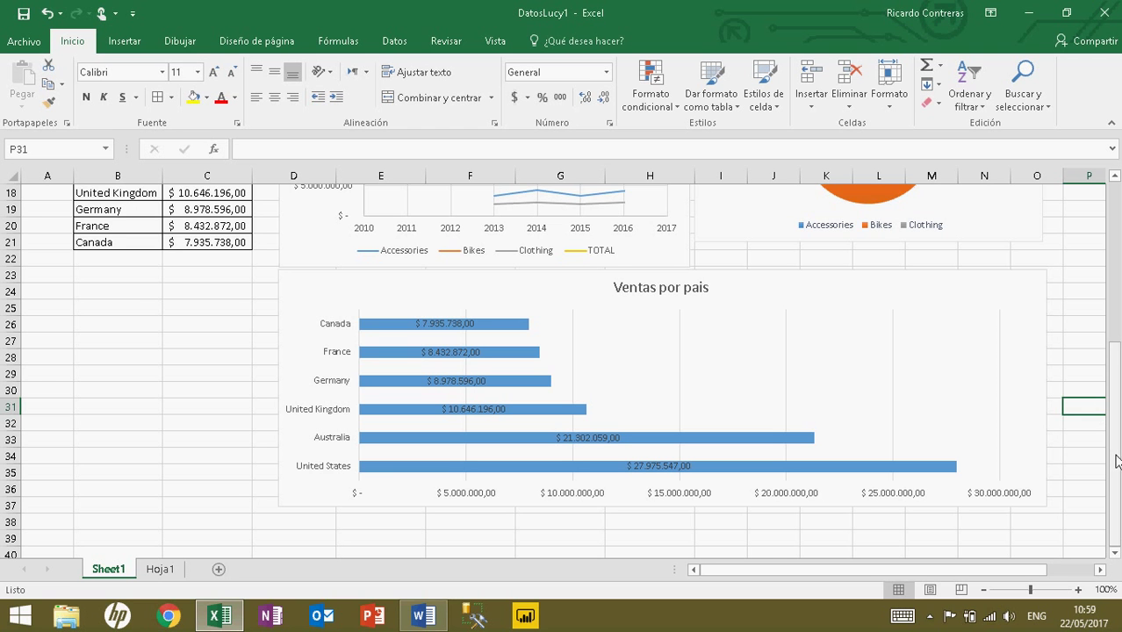
left_click_drag(1117, 461, 1118, 274)
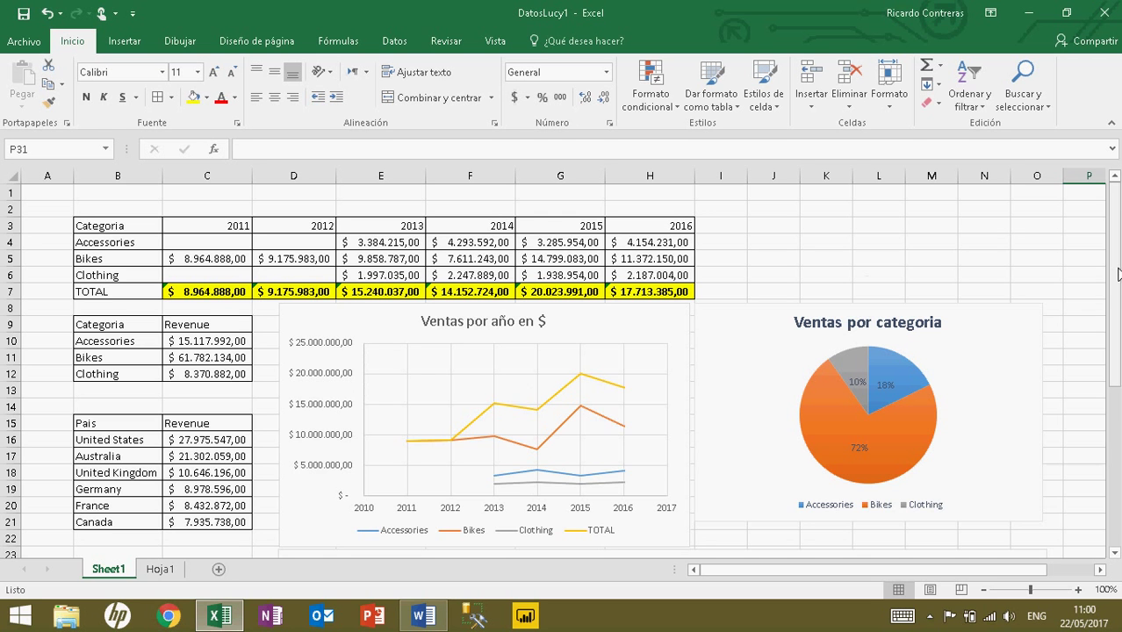
left_click_drag(1118, 275, 1118, 296)
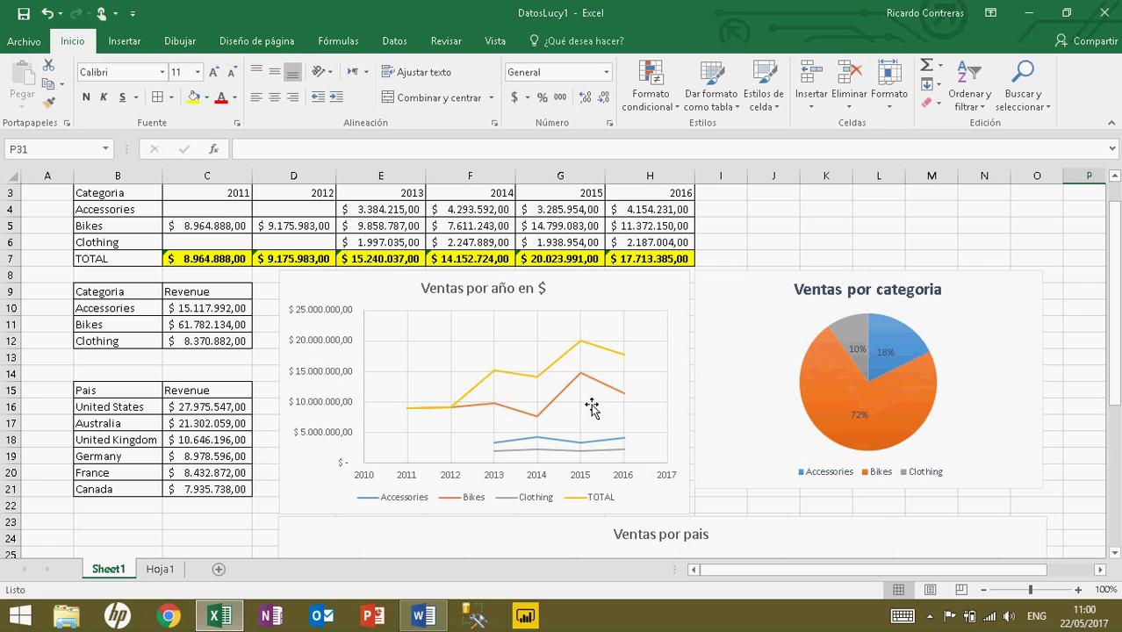
left_click(1011, 301)
left_click(1003, 247)
left_click_drag(1113, 293, 1113, 434)
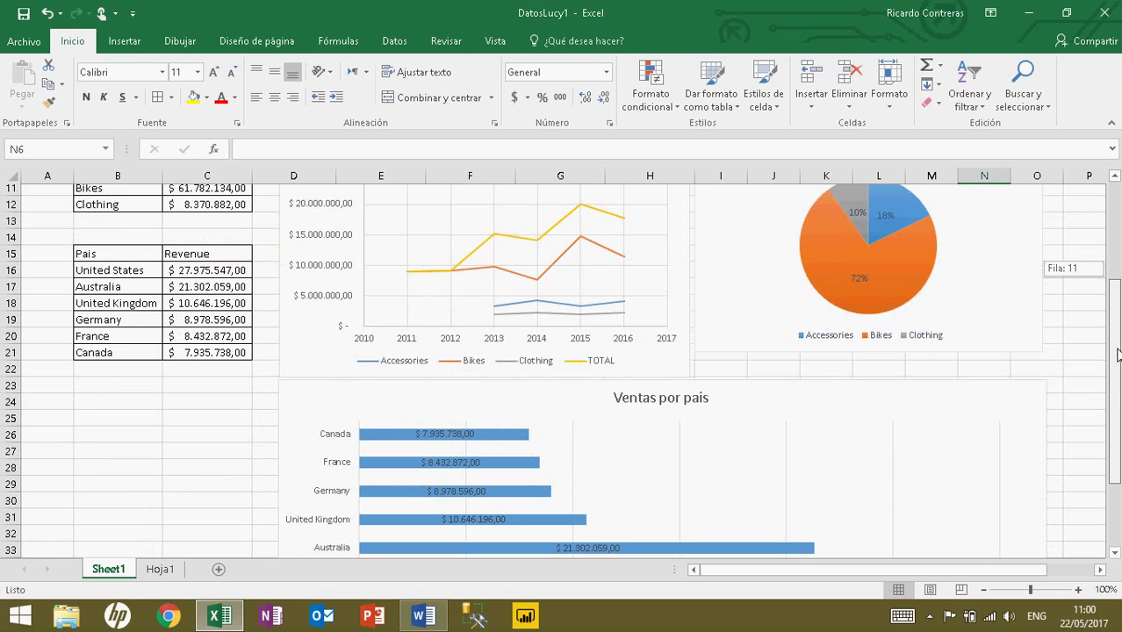
left_click(1084, 364)
left_click(1089, 431)
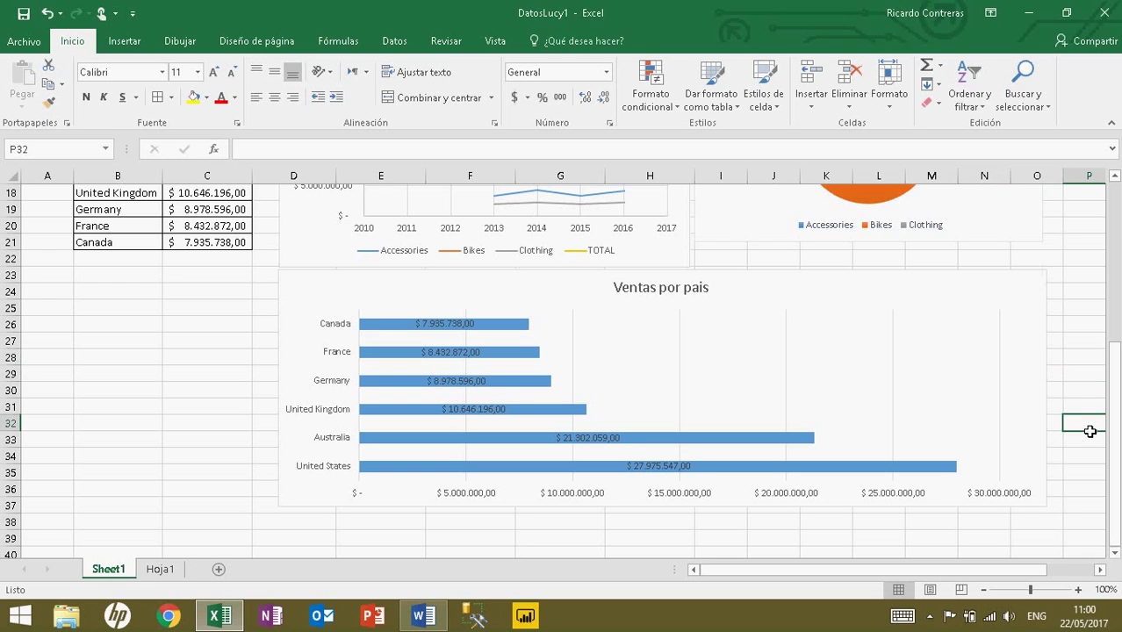
left_click_drag(1113, 430, 1113, 268)
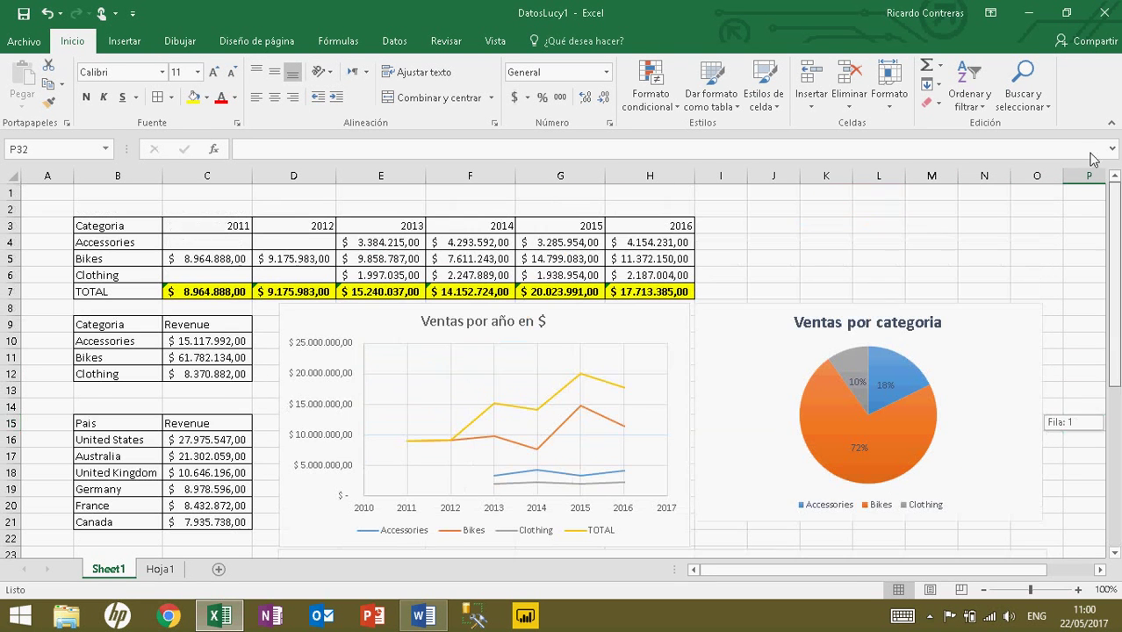
left_click(775, 211)
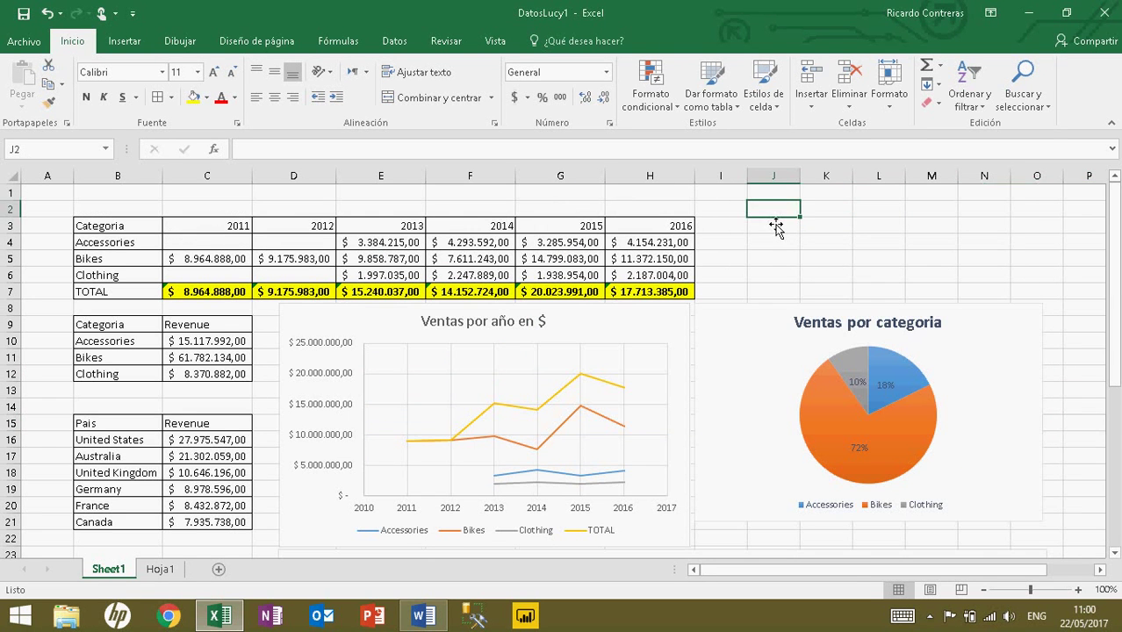